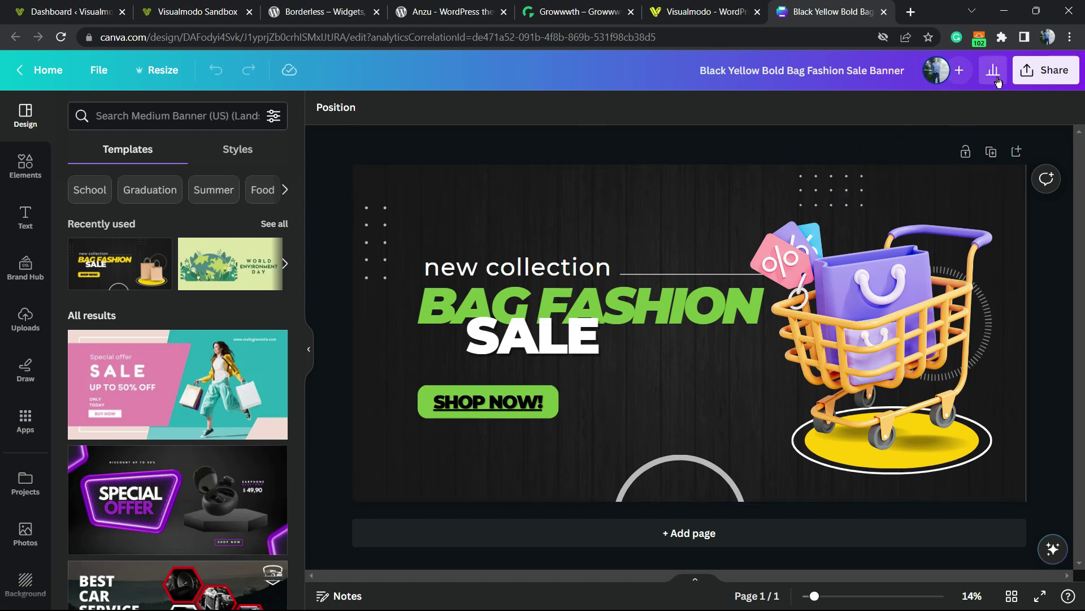
# Publish the Bag Fashion Sale design for embedding and copy its HTML embed code from Canva.
pyautogui.click(1045, 78)
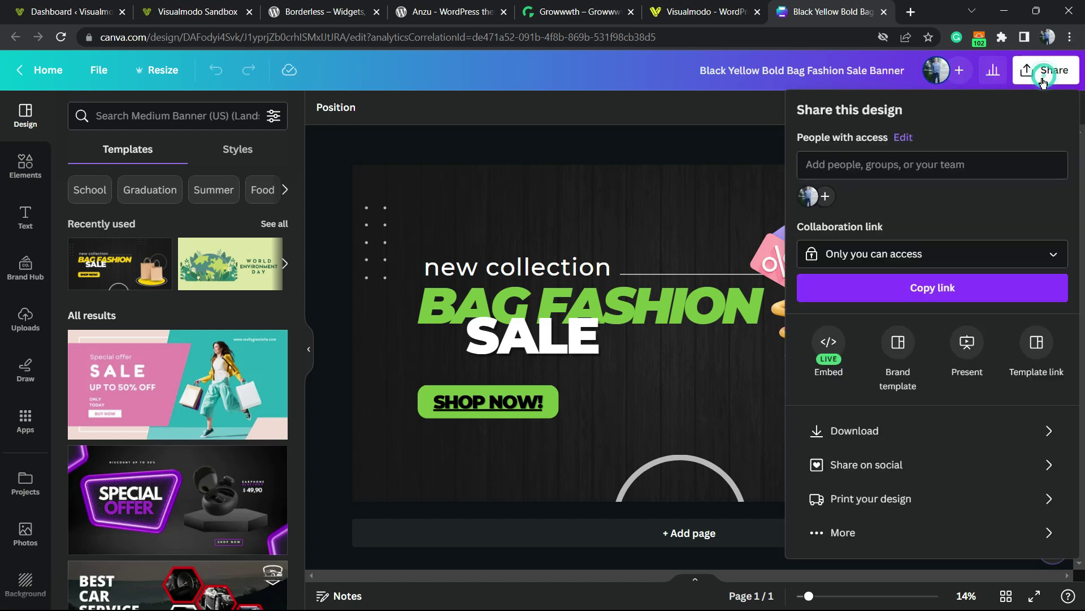
pyautogui.click(862, 531)
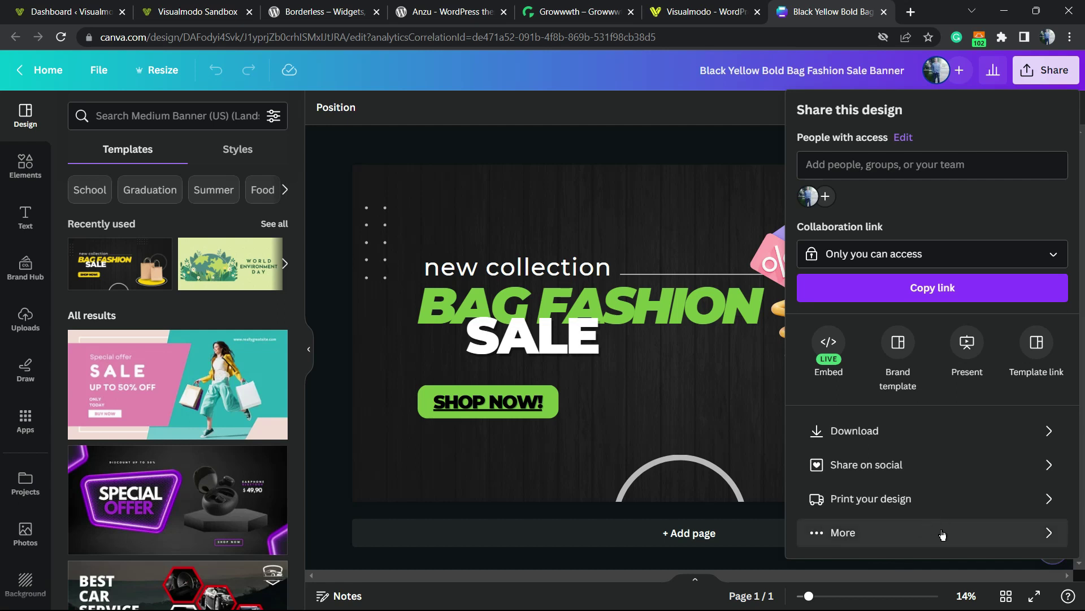
pyautogui.click(922, 536)
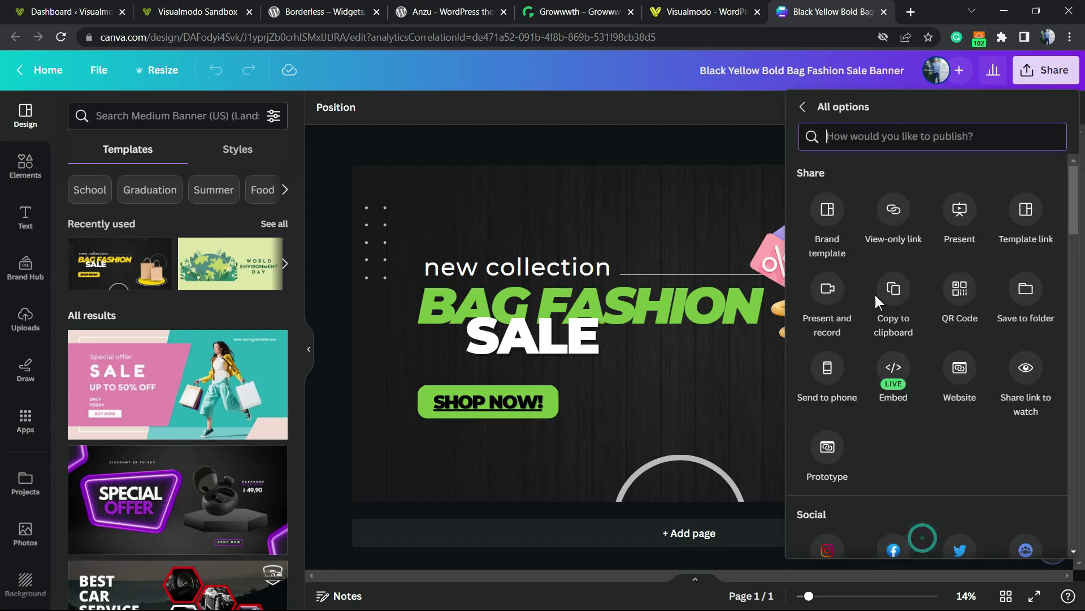
pyautogui.click(865, 134)
pyautogui.write('e')
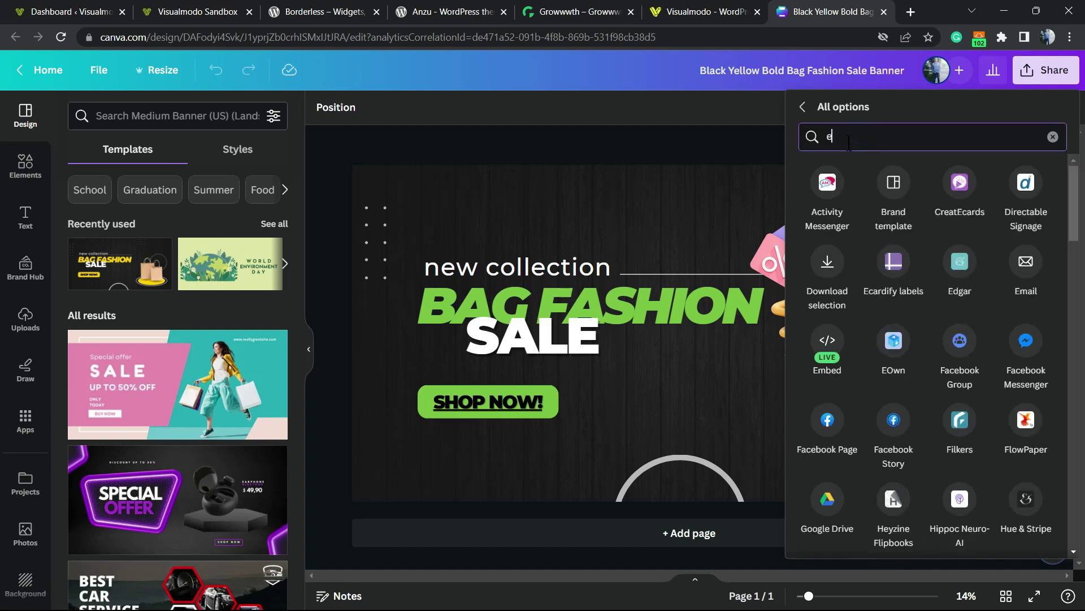
pyautogui.write('m')
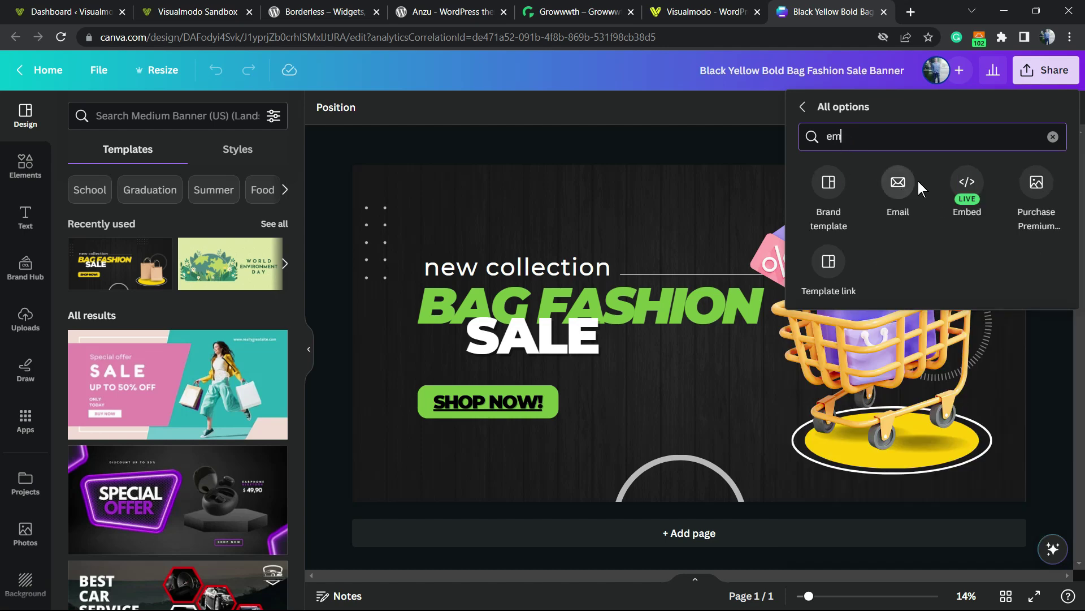
pyautogui.click(965, 183)
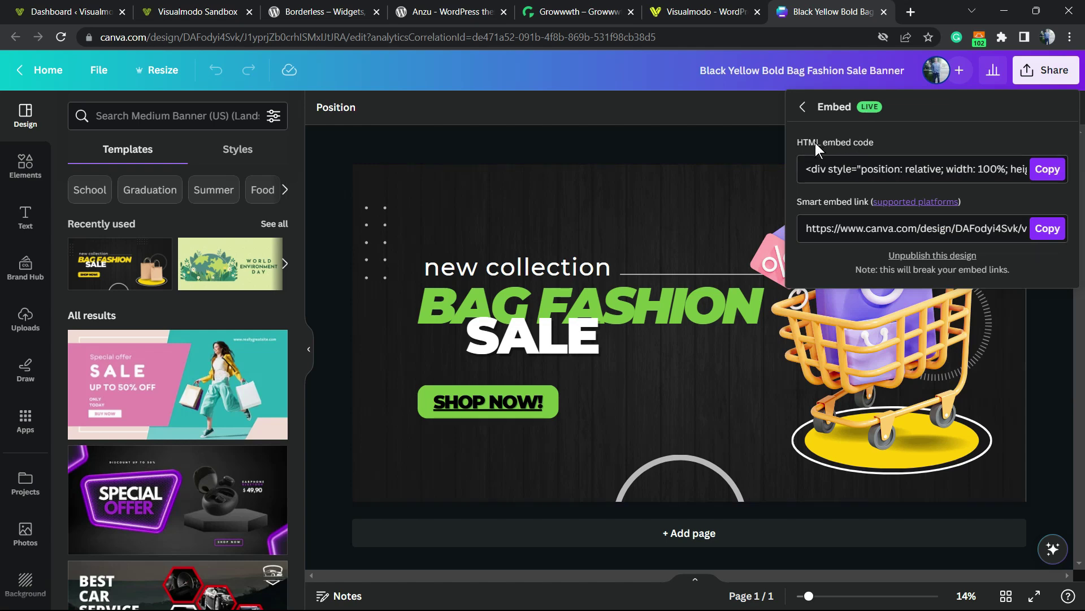
pyautogui.click(1059, 169)
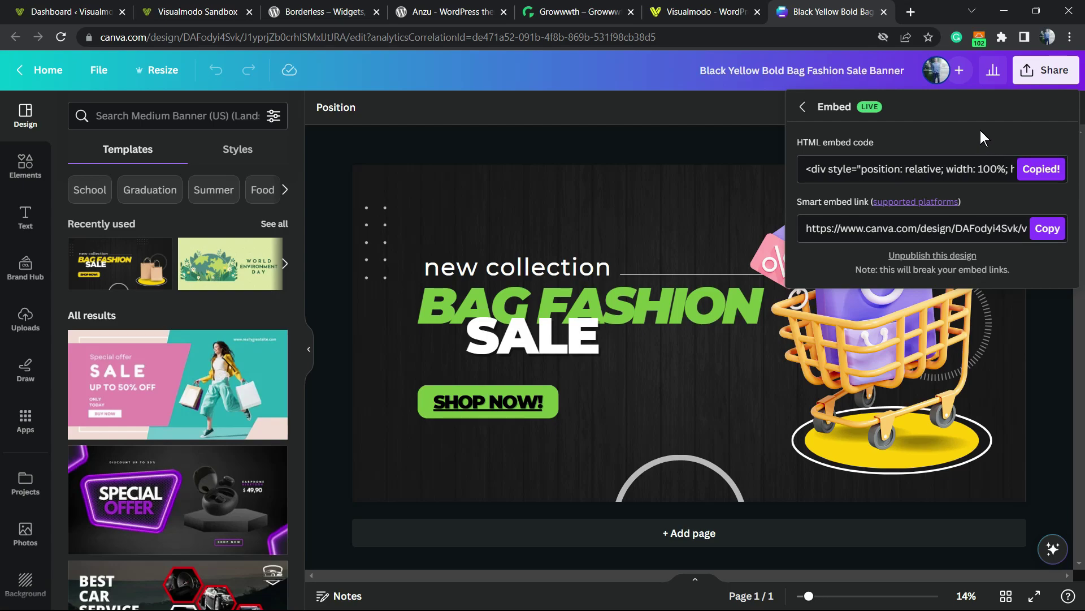
# Go to Appearance > Widgets in the WordPress admin dashboard.
pyautogui.click(192, 12)
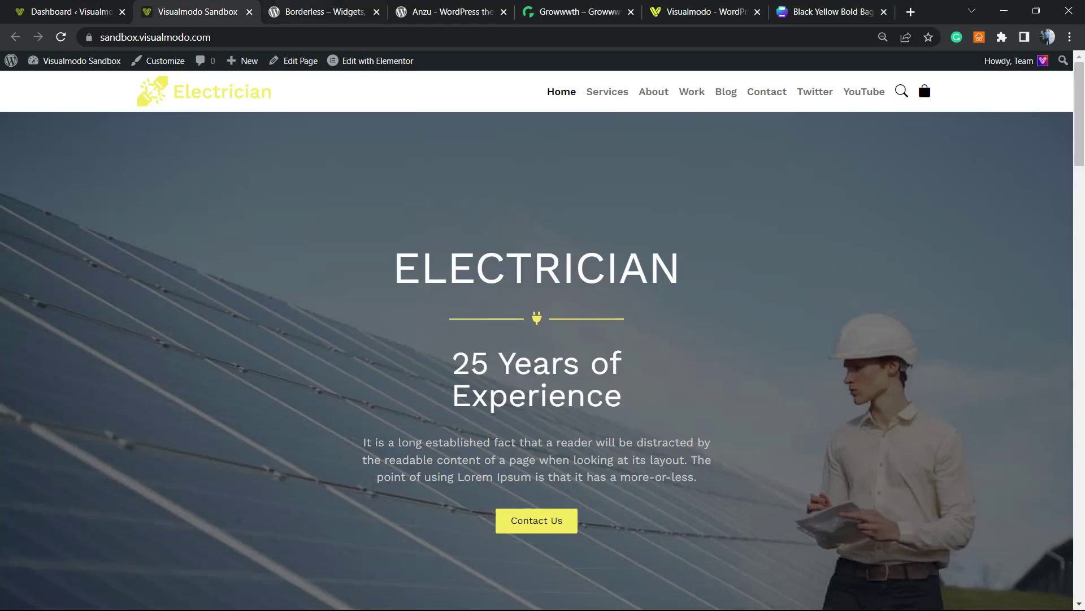
pyautogui.click(322, 11)
pyautogui.click(70, 12)
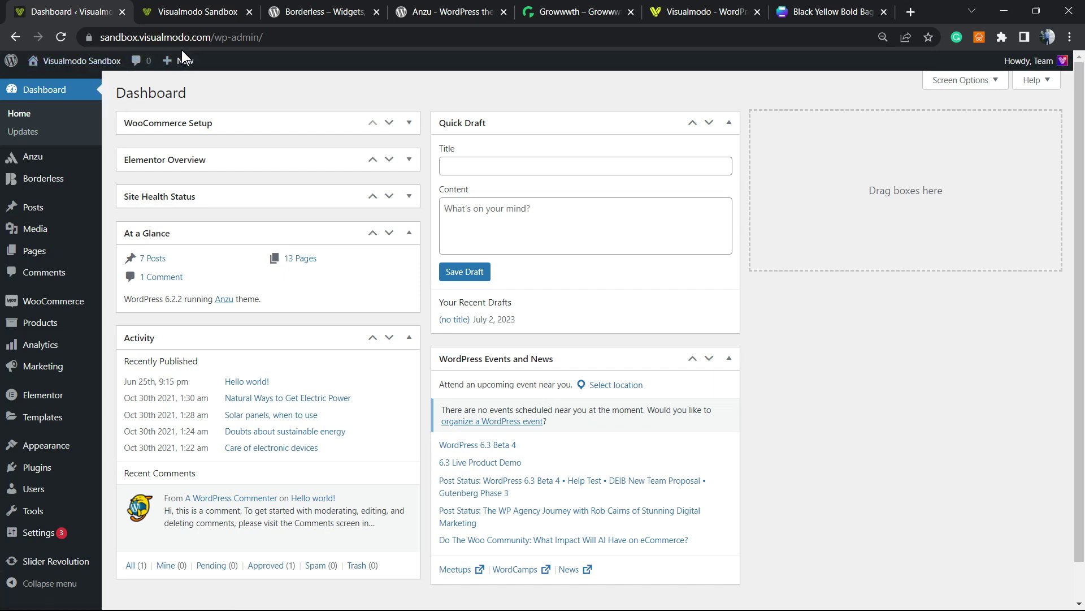
pyautogui.moveTo(185, 58)
pyautogui.moveTo(253, 37); pyautogui.dragTo(295, 37)
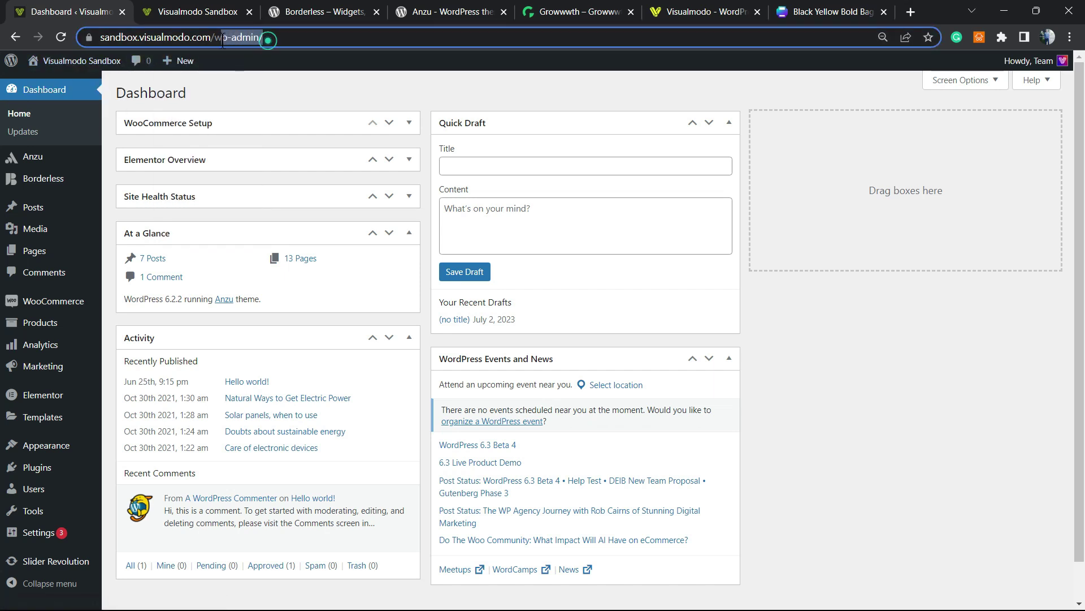
pyautogui.click(229, 38)
pyautogui.moveTo(39, 210)
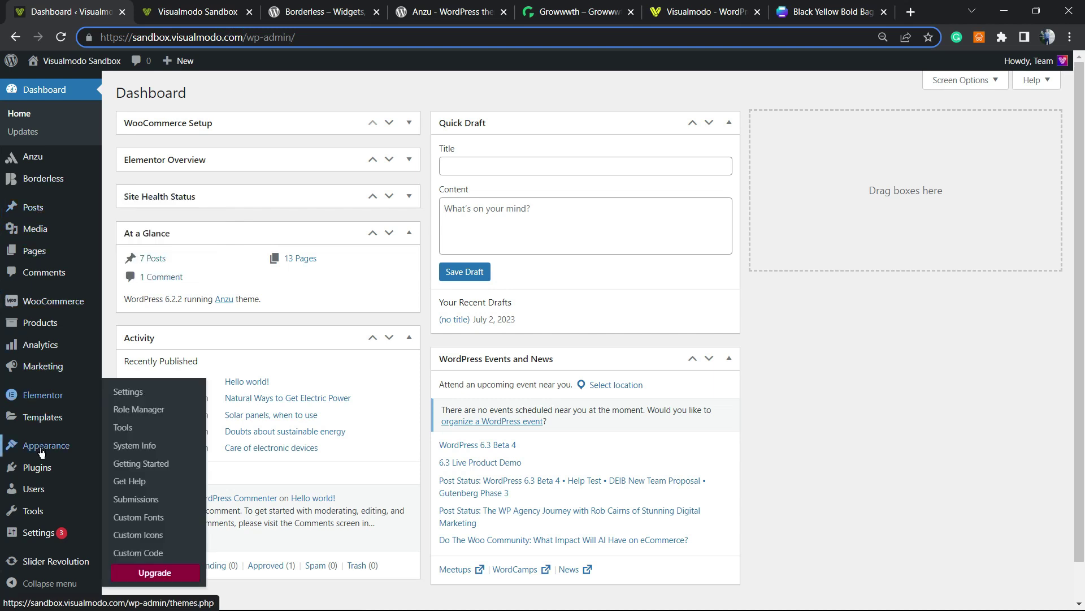
pyautogui.moveTo(43, 452)
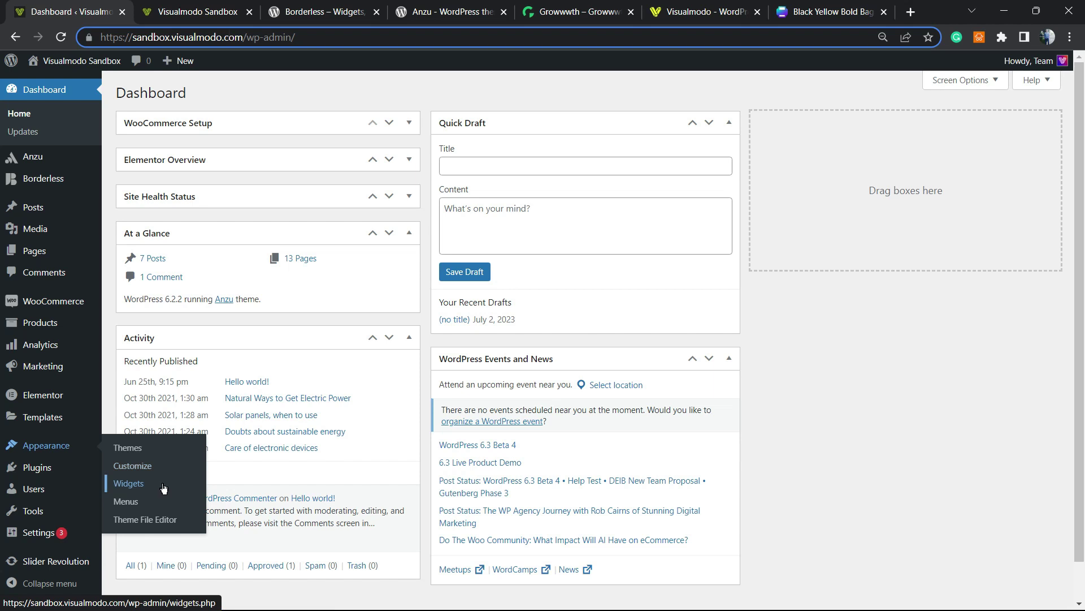
pyautogui.moveTo(35, 425)
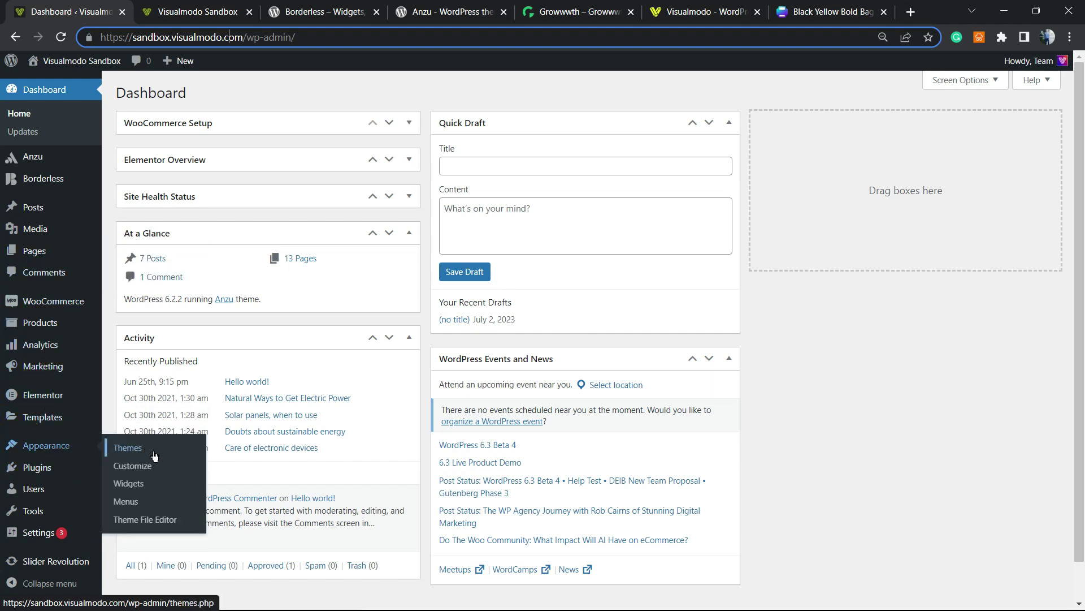
pyautogui.click(167, 483)
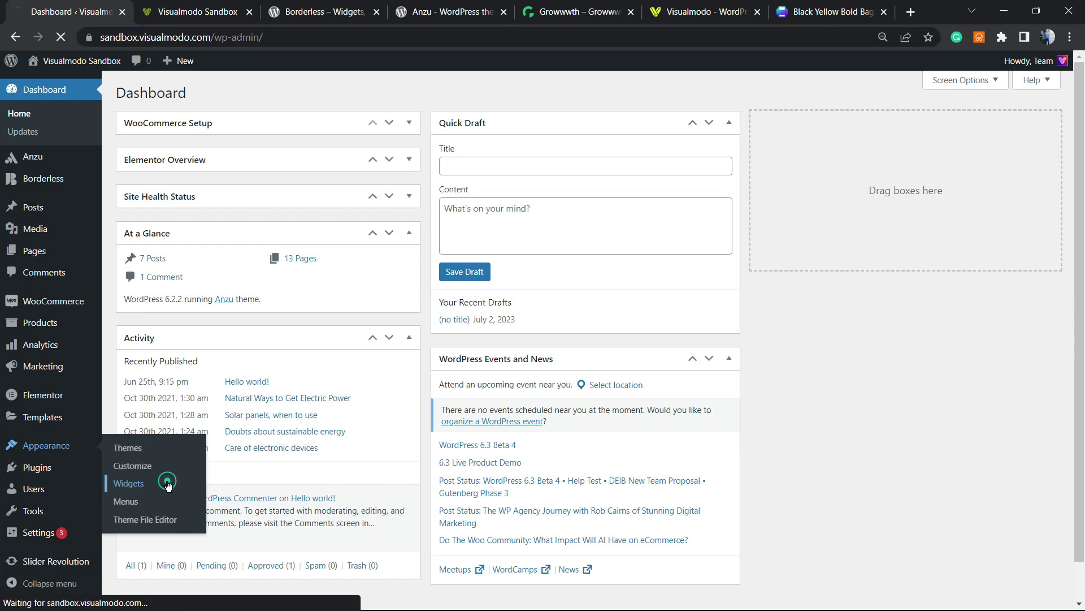
# Check the live site's footer, then return to the loading Widgets tab.
pyautogui.click(198, 11)
pyautogui.scroll(-15, 252, 161)
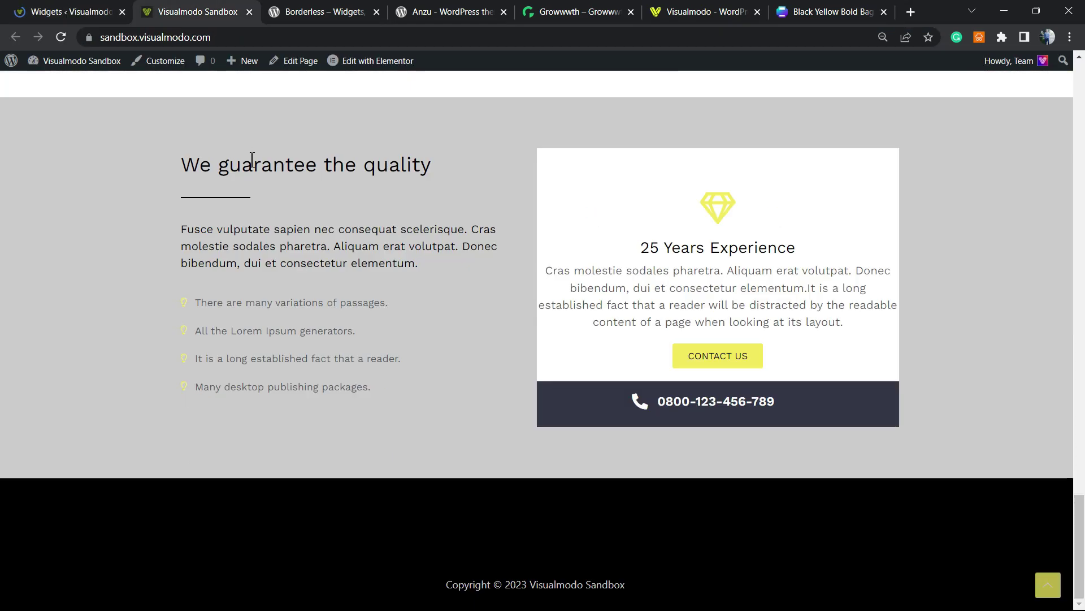
pyautogui.click(437, 505)
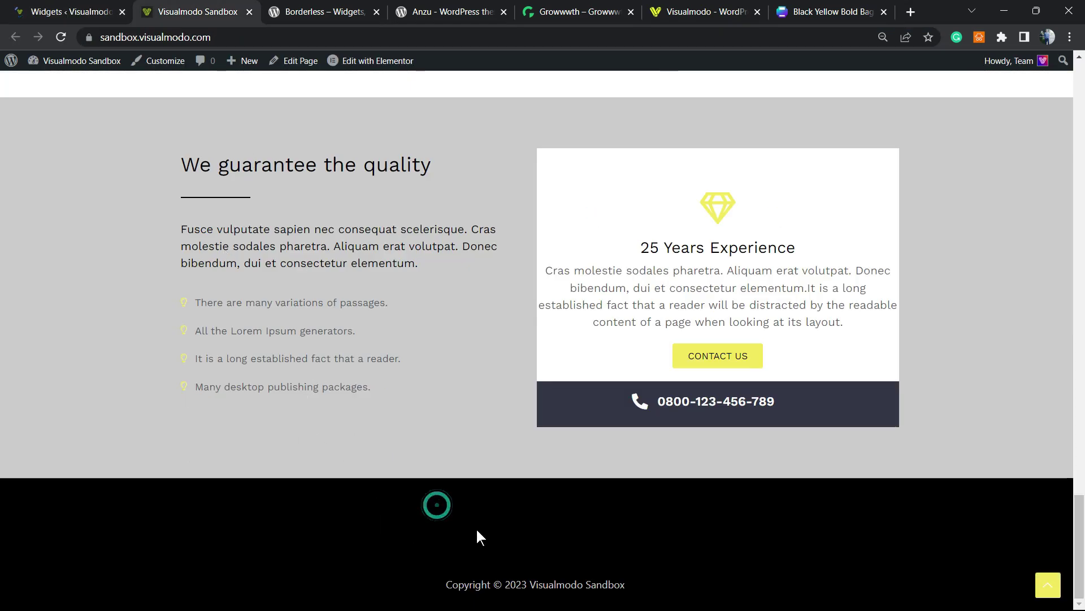
pyautogui.click(535, 525)
pyautogui.click(534, 520)
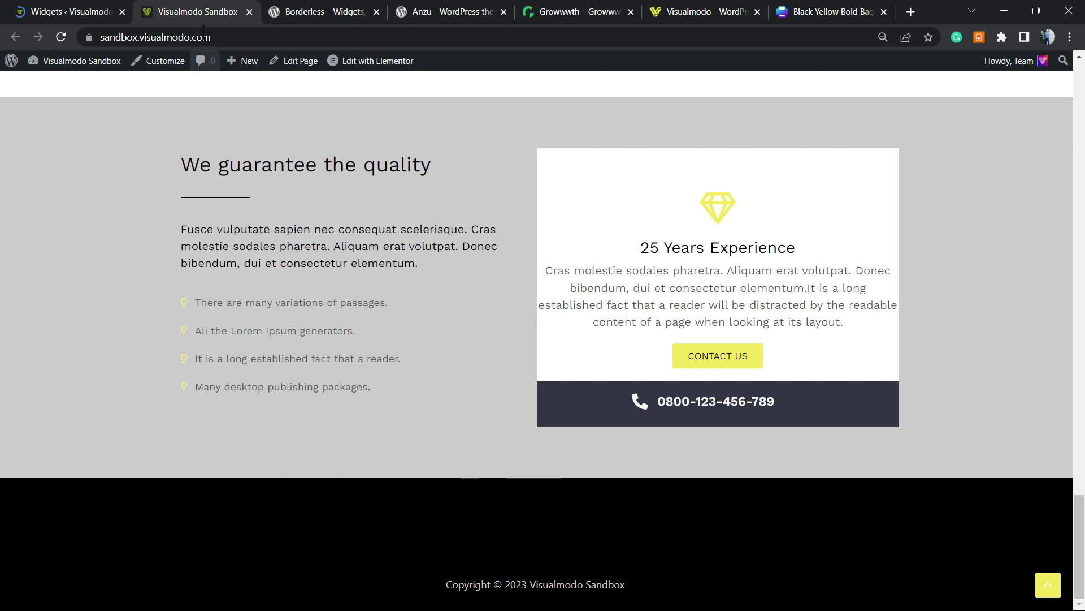
pyautogui.hotkey('ctrl', '1')
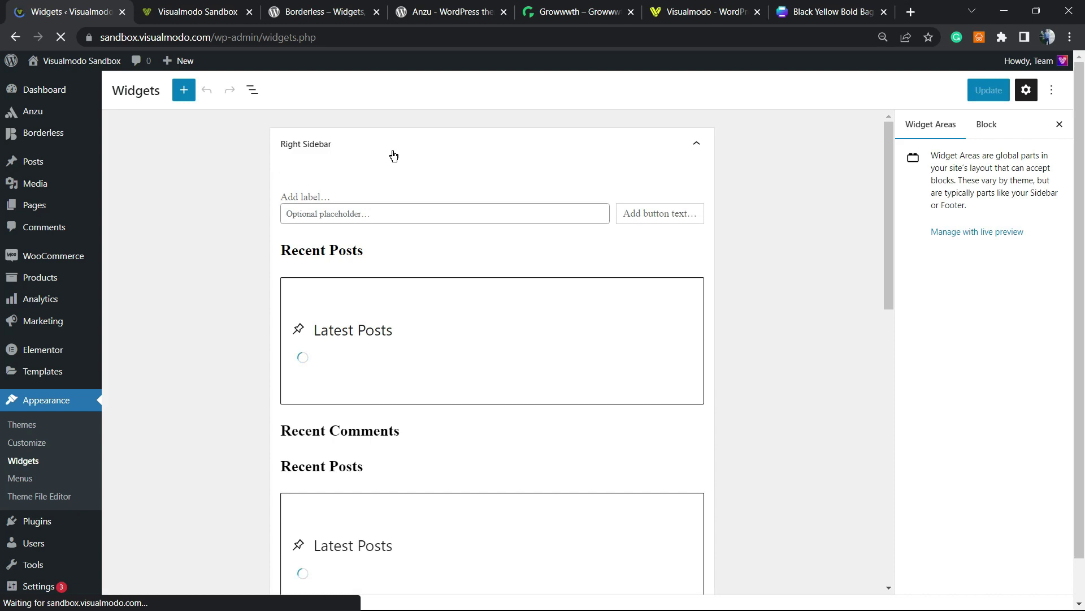
# Add a Custom HTML block to First Above Footer and paste the Canva embed code into it.
pyautogui.click(385, 136)
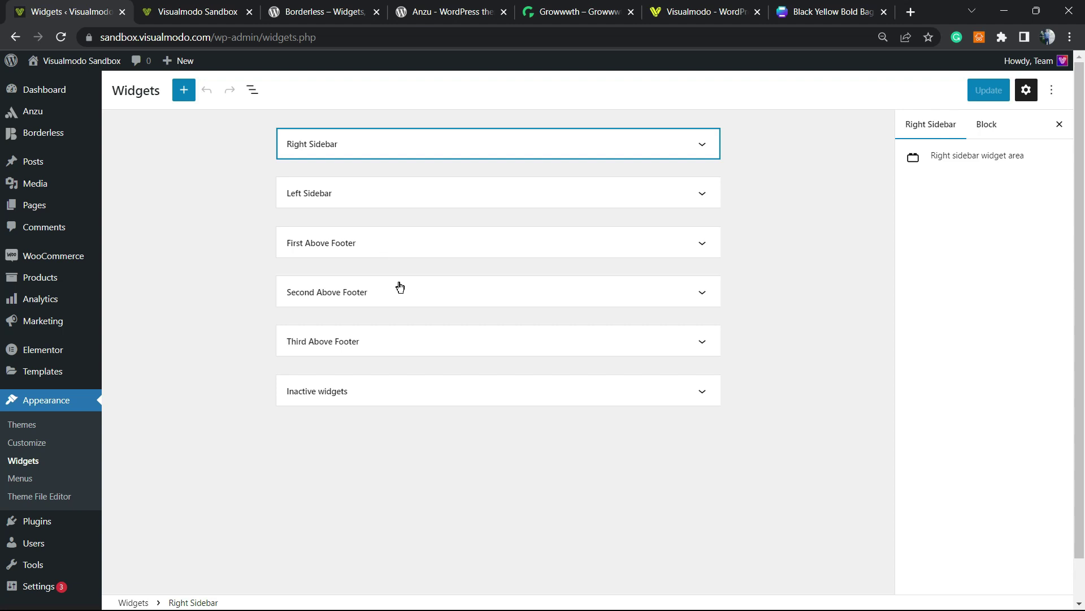
pyautogui.click(397, 245)
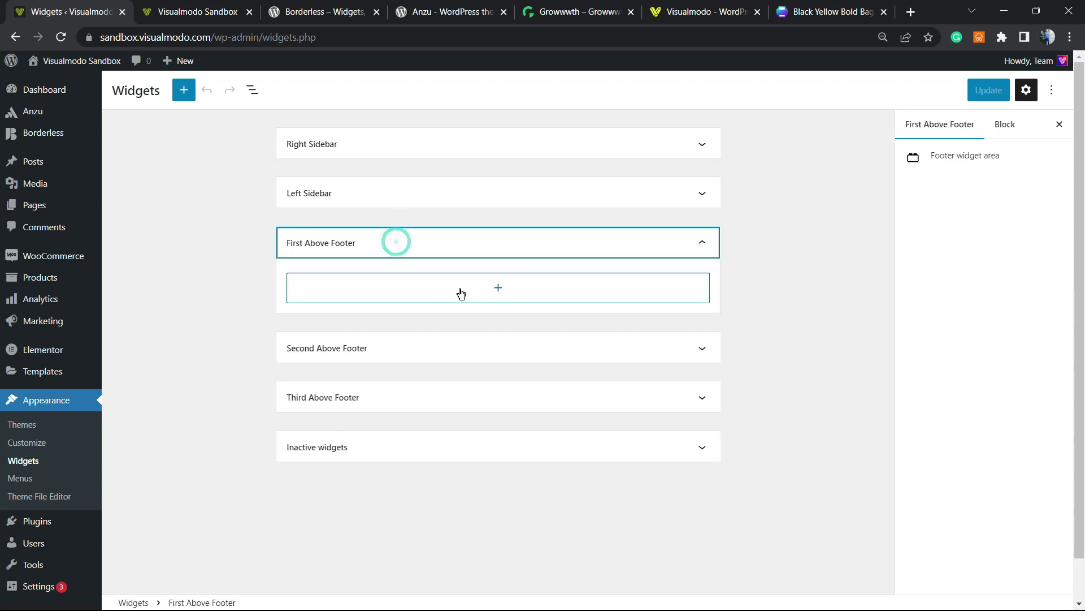
pyautogui.click(497, 291)
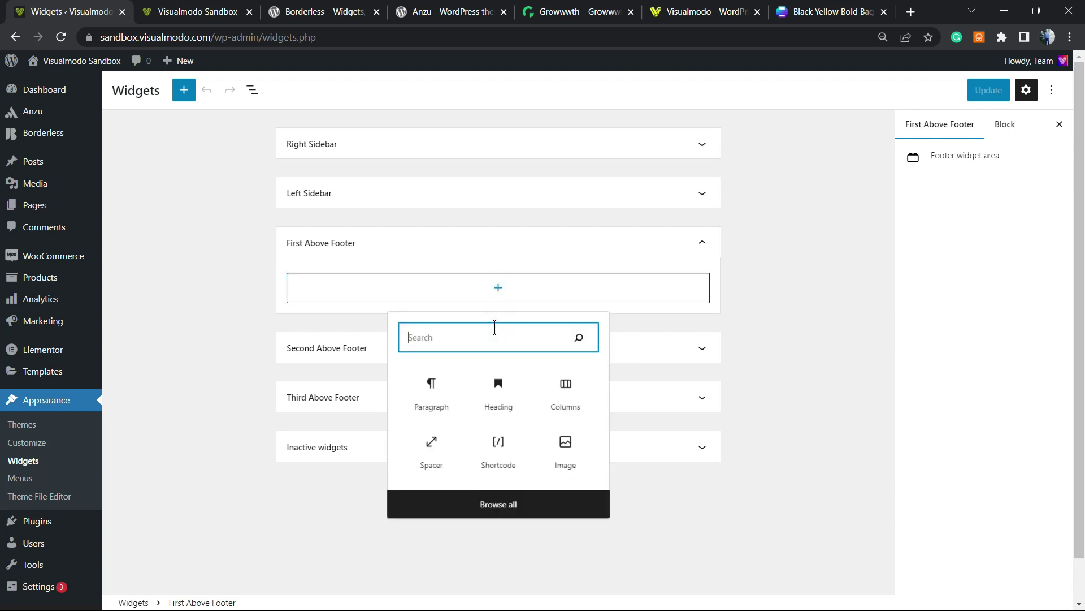
pyautogui.write('htm')
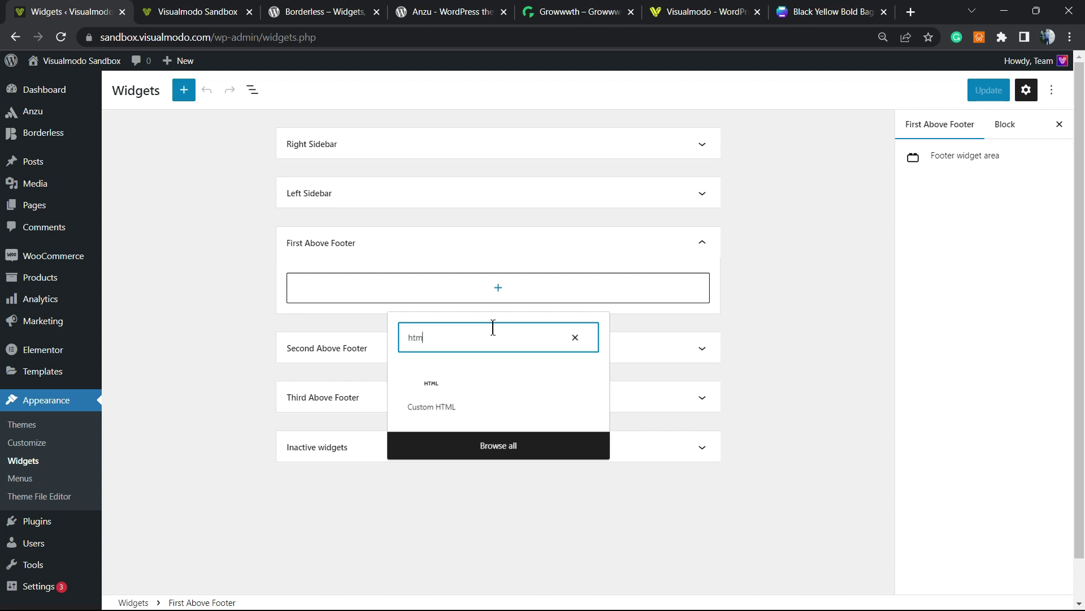
pyautogui.click(444, 393)
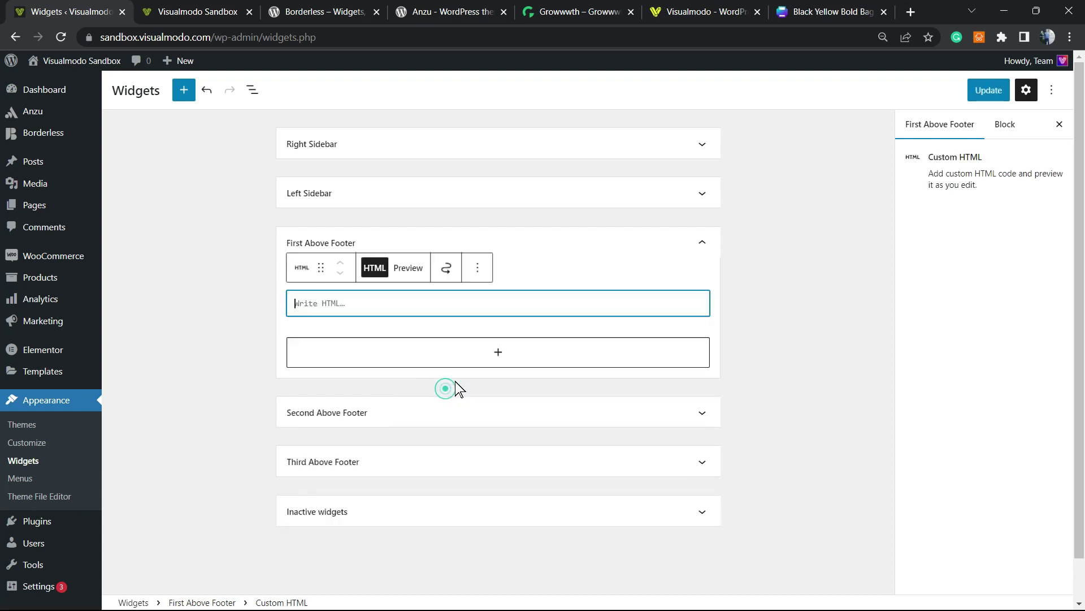
pyautogui.click(366, 301)
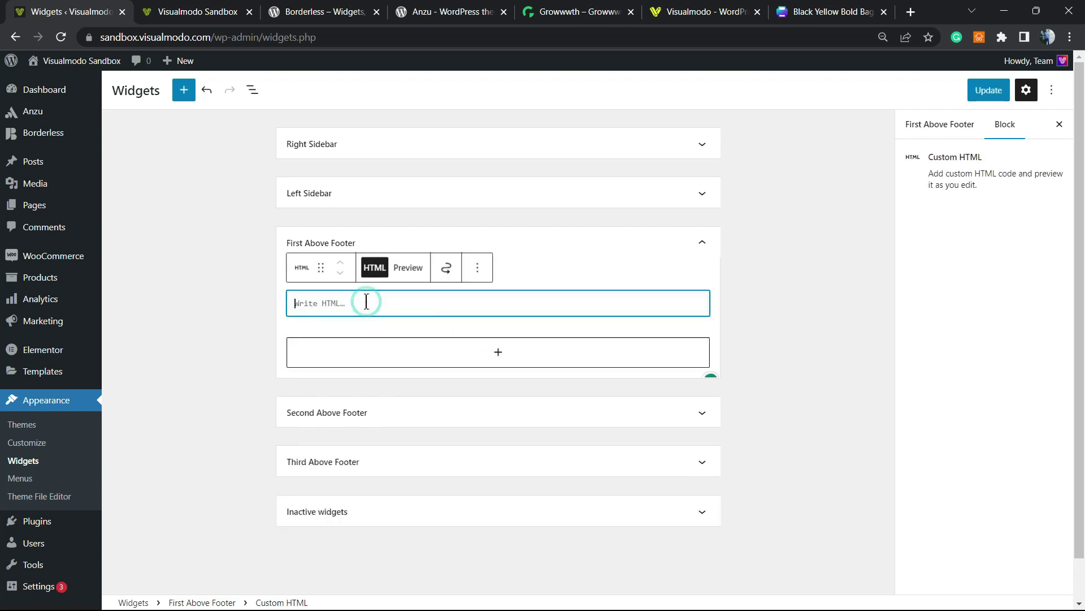
pyautogui.write('<div style="position: relative; width: 100%; height: 0; padding-top: 50.0000%;  padding-bottom: 0; box-shadow: 0 2px 8px 0 rgba(63,69,81,0.16); margin-top: 1.6em; margin-bottom: 0.9em; overflow: hidden;  border-radius: 8px; will-change: transform;">   <iframe loading="lazy" style="position: absolute; width: 100%; height: 100%; top: 0; left: 0; border: none; padding: 0;margin: 0;"     src="https:&#x2F;&#x2F;www.canva.com&#x2F;design&#x2F;DAFodyi4Svk&#x2F;view?embed" allowfullscreen="allowfullscreen" allow="fullscreen">   </iframe> </div> <a href="https:&#x2F;&#x2F;www.canva.com&#x2F;design&#x2F;DAFodyi4Svk&#x2F;view?utm_content=DAFodyi4Svk&amp;utm_campaign=designshare&amp;utm_medium=embeds&amp;utm_source=link" target="_blank" rel="noopener">Black Yellow Bold Bag Fashion Sale Banner</a> by Claudio Pires')
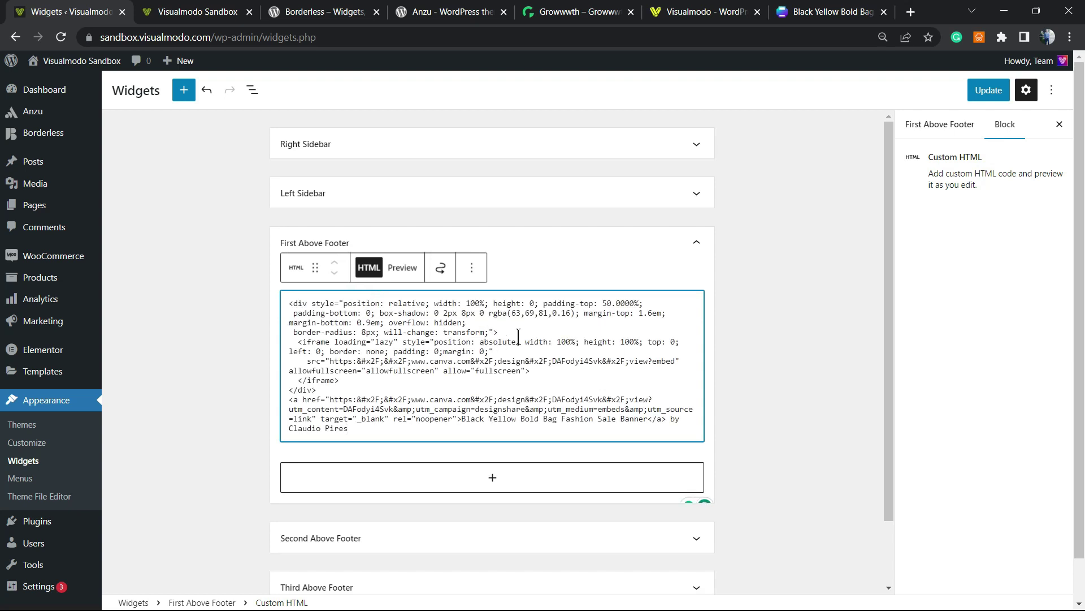
# Preview the embed, update the footer widget, and reload the live site to see the banner.
pyautogui.click(395, 267)
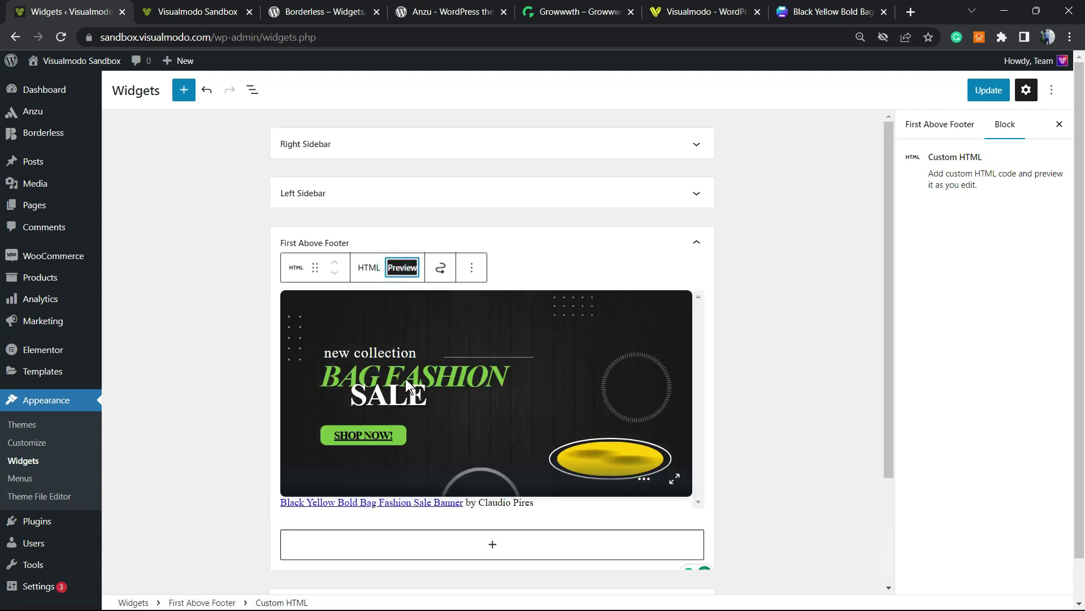
pyautogui.click(988, 91)
pyautogui.click(198, 12)
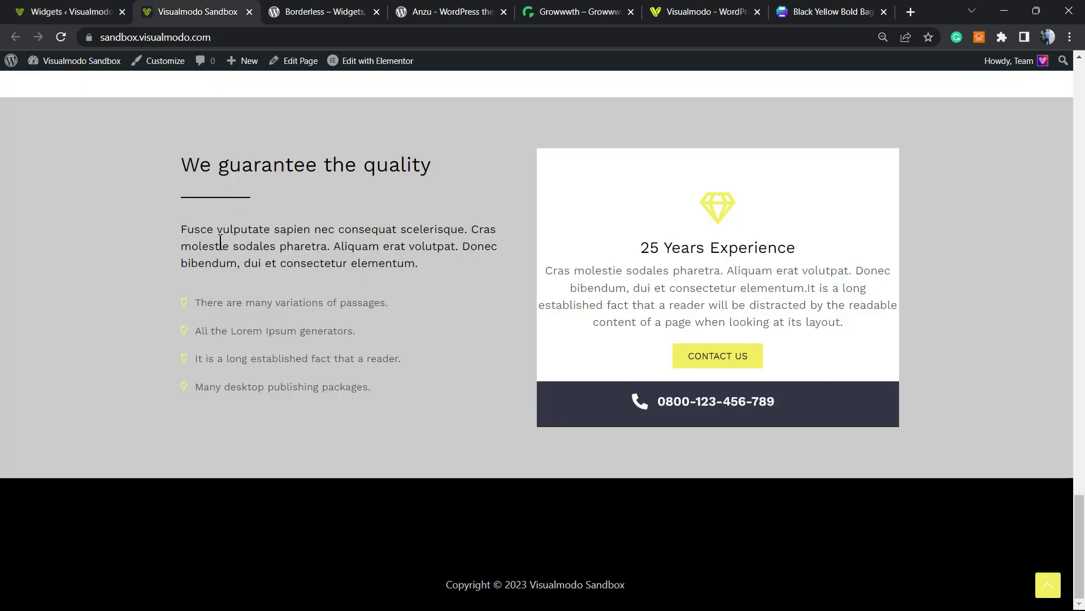
pyautogui.press('F5')
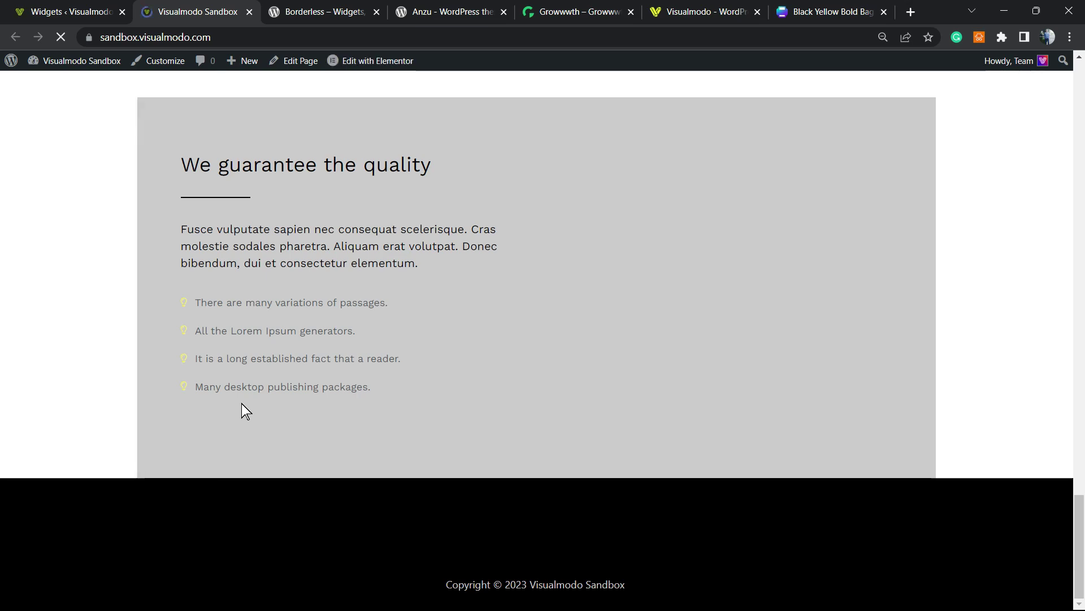
pyautogui.press('F5')
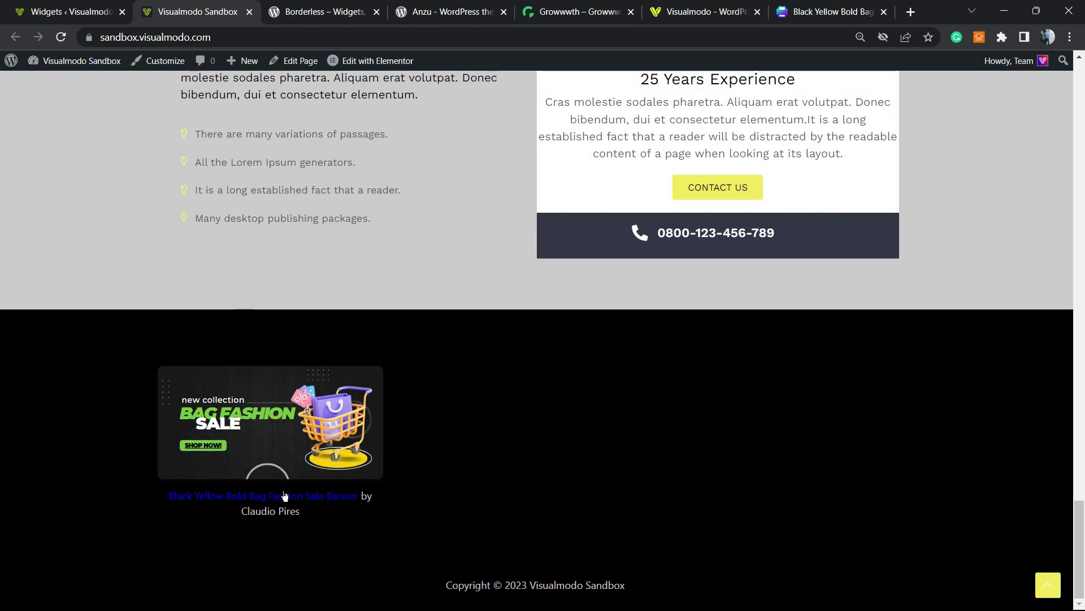
# Inspect the attribution caption under the footer banner, then go back to the widgets editor.
pyautogui.doubleClick(339, 516)
pyautogui.moveTo(340, 516); pyautogui.dragTo(150, 499)
pyautogui.click(340, 518)
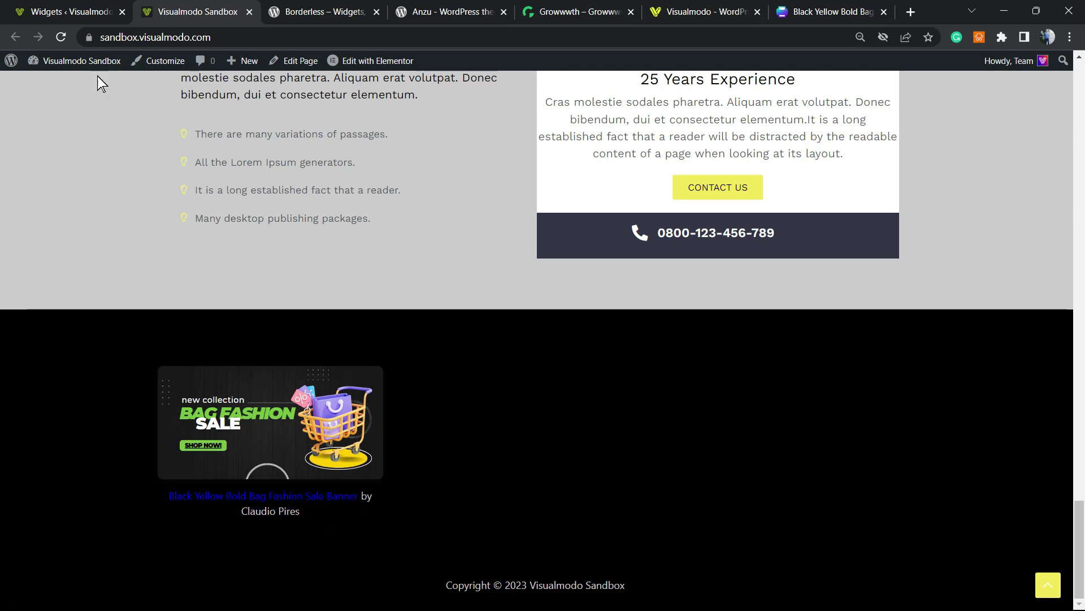
pyautogui.click(68, 11)
# Delete the attribution link line from the block's HTML and preview the banner alone.
pyautogui.click(369, 267)
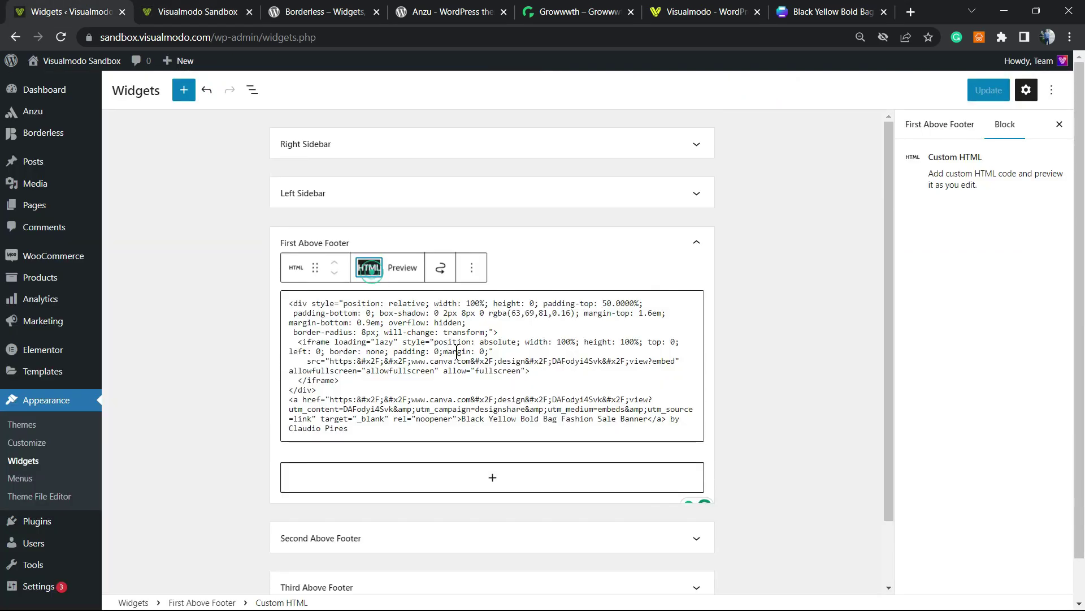
pyautogui.tripleClick(423, 409)
pyautogui.click(347, 402)
pyautogui.tripleClick(370, 399)
pyautogui.click(333, 402)
pyautogui.click(327, 405)
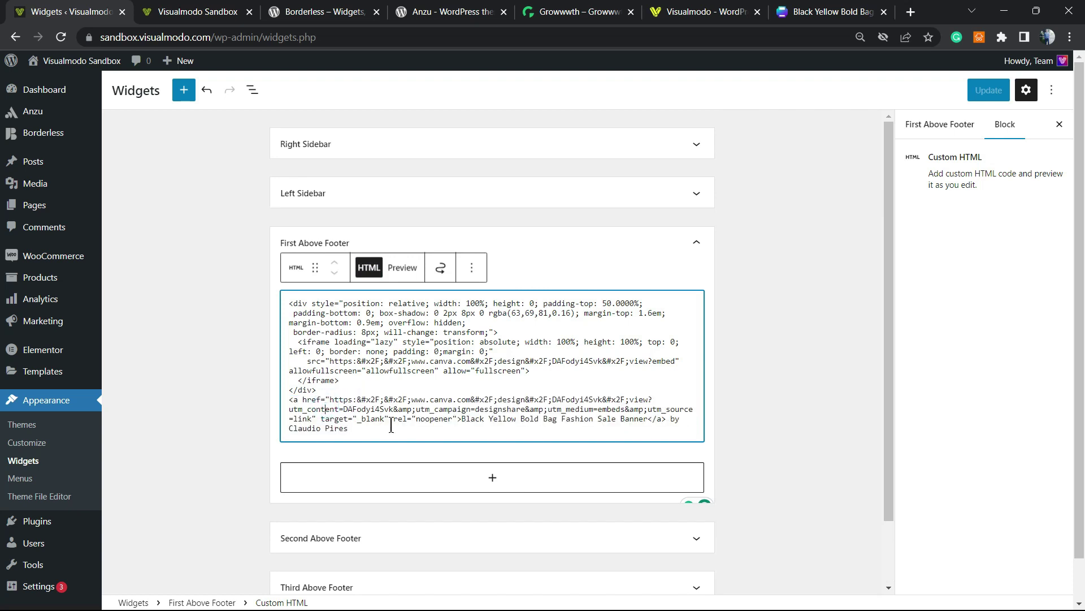
pyautogui.moveTo(399, 430); pyautogui.dragTo(289, 400)
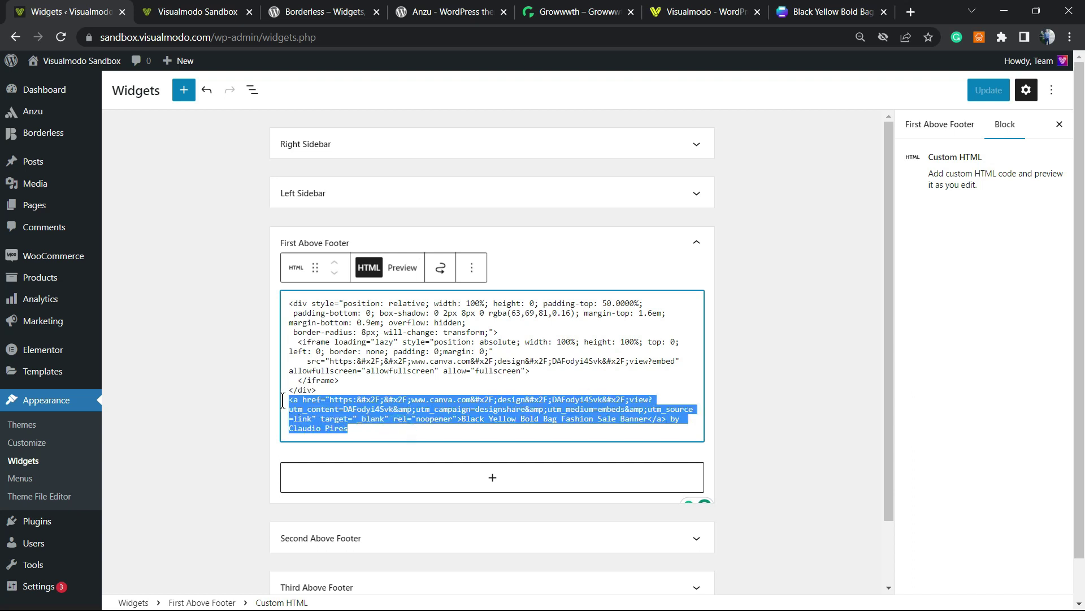
pyautogui.press('BackSpace')
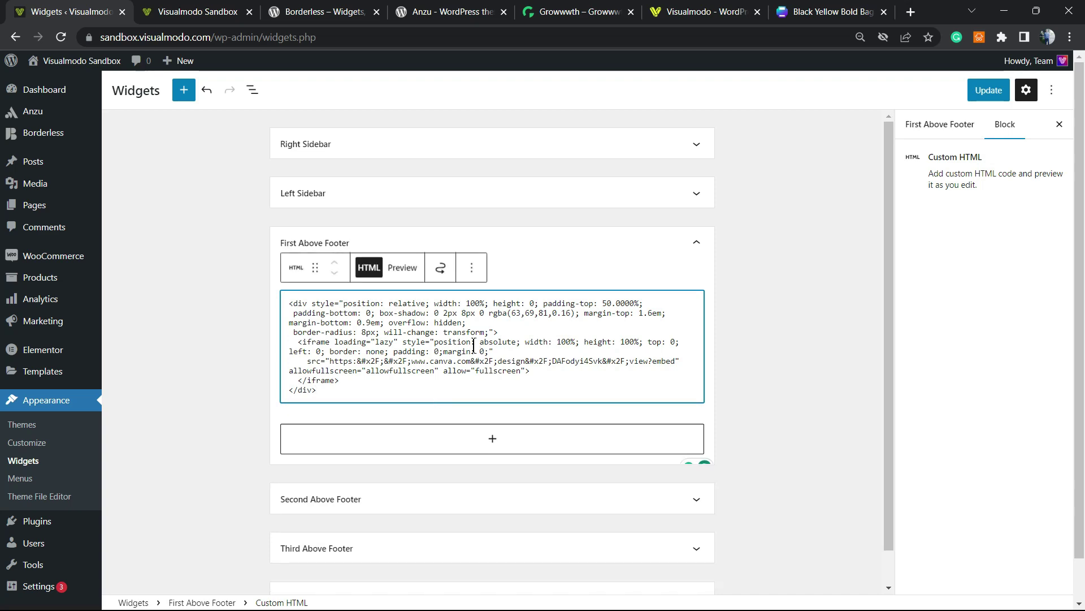
pyautogui.click(417, 268)
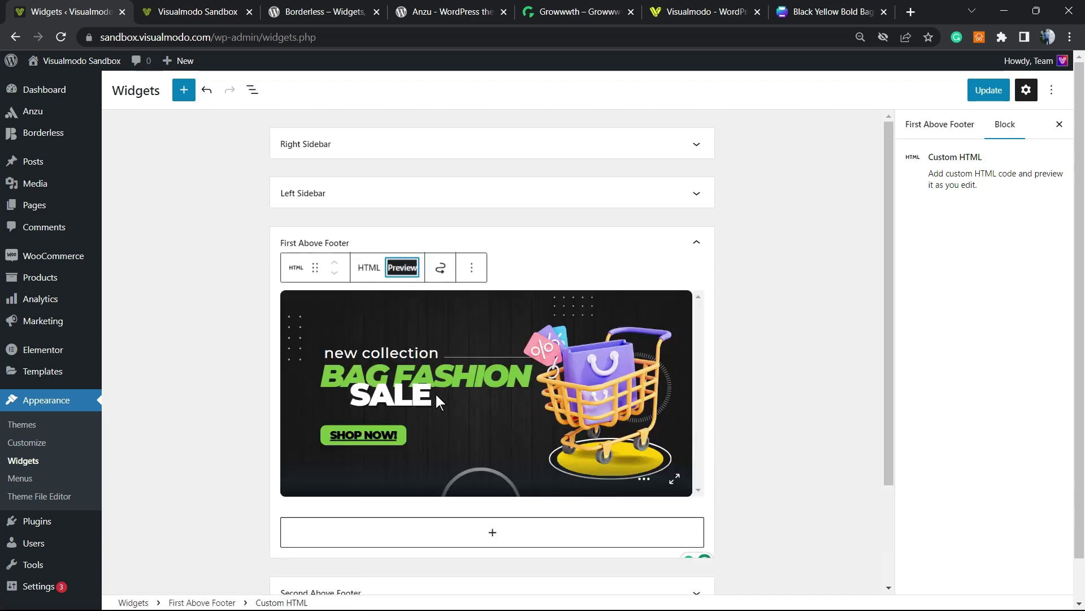
# Update the caption-free footer widget in the widgets editor.
pyautogui.click(232, 13)
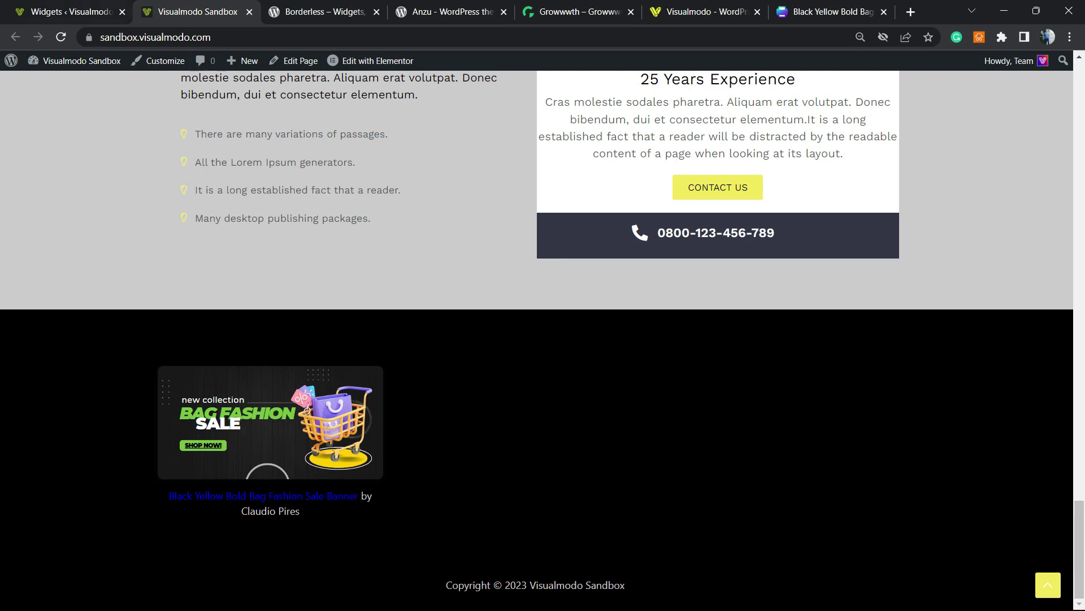
pyautogui.hotkey('ctrl', 'shift', 'Tab')
pyautogui.click(972, 95)
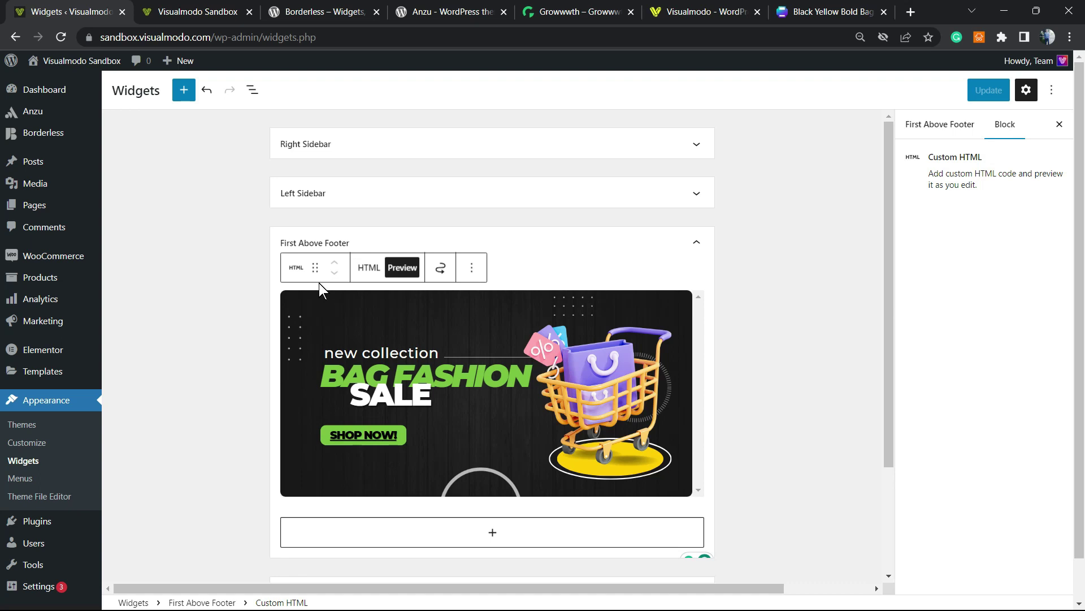
# Select all the footer block's embed code, then scroll to the top of the live homepage.
pyautogui.click(368, 267)
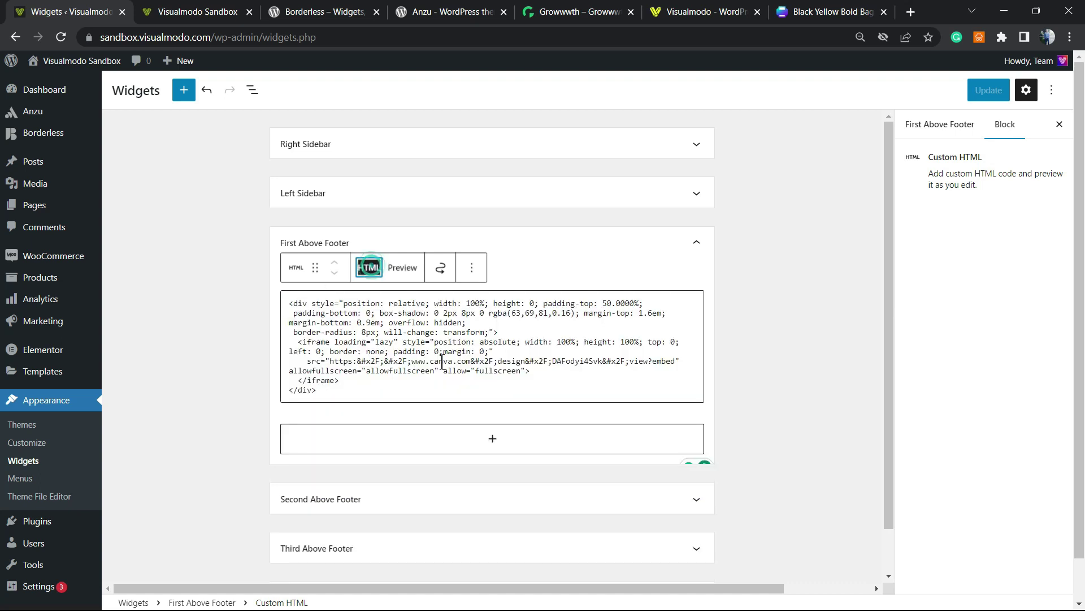
pyautogui.click(442, 352)
pyautogui.hotkey('ctrl', 'a')
pyautogui.hotkey('ctrl', 'c')
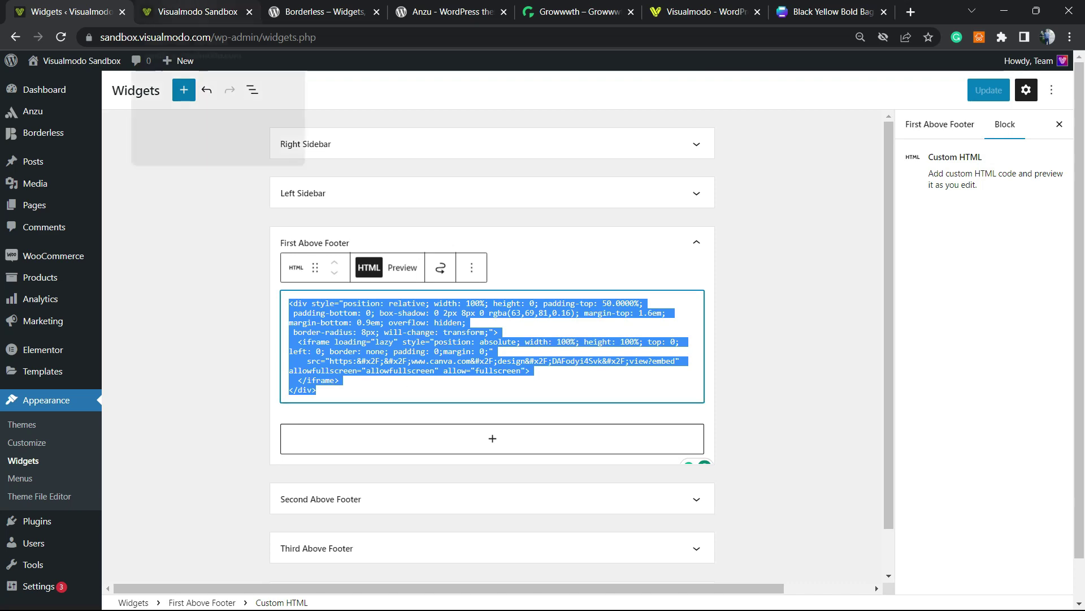
pyautogui.click(195, 11)
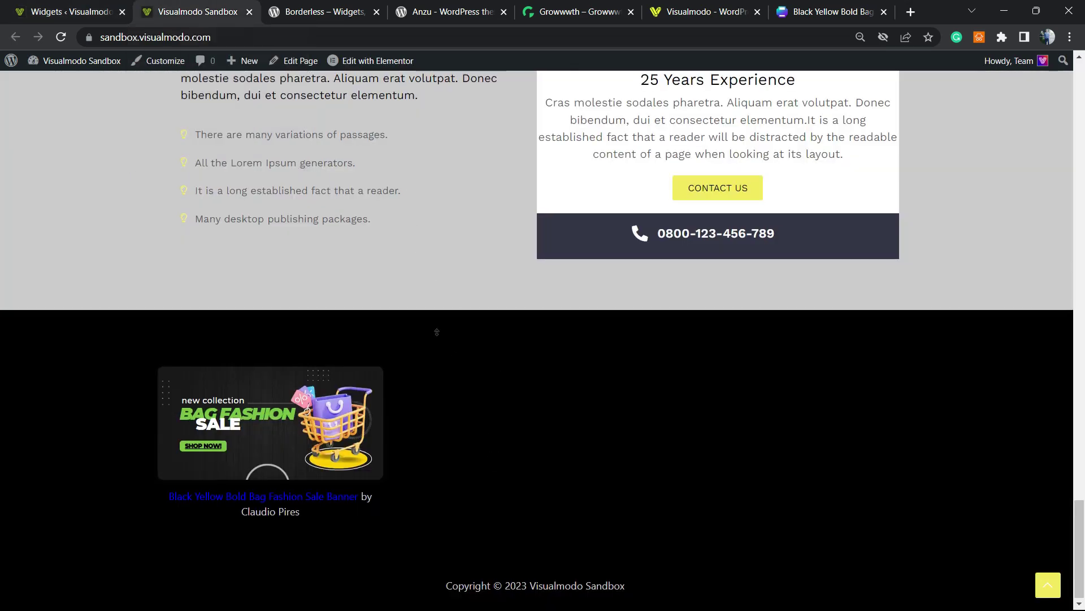
pyautogui.scroll(20, 436, 330)
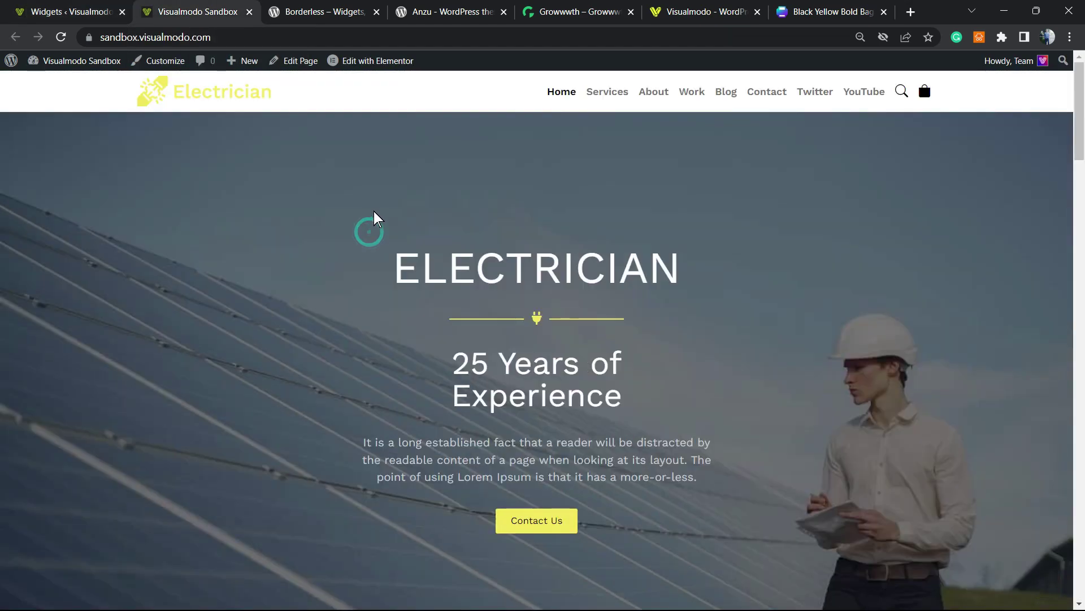
# Open the Home page in Elementor and delete the 'This is an Alert' widget at the top.
pyautogui.moveTo(365, 70)
pyautogui.click(364, 67)
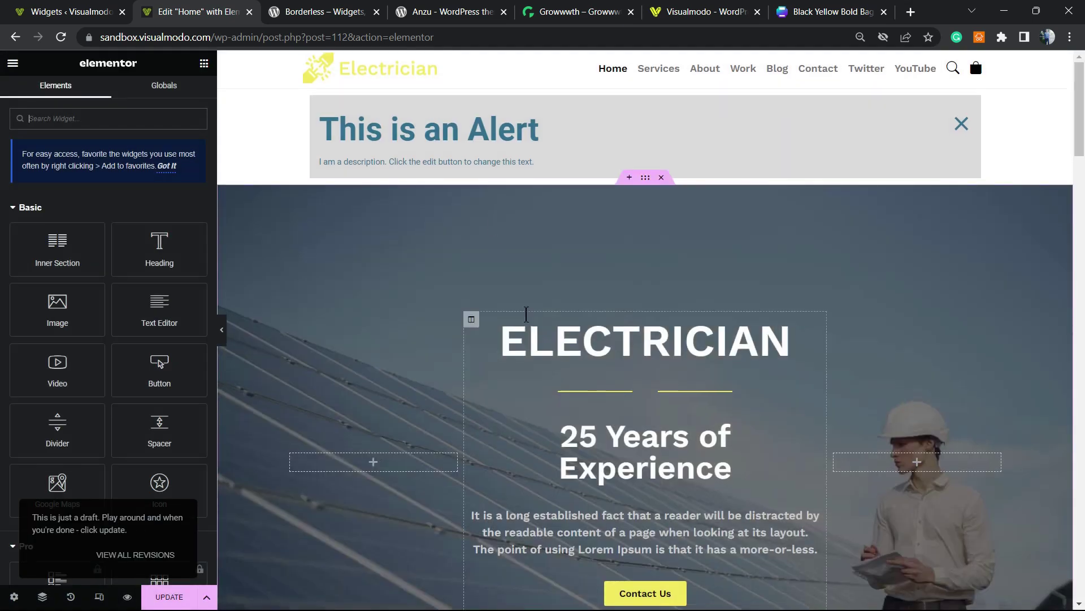
pyautogui.scroll(-9, 608, 252)
pyautogui.scroll(7, 608, 251)
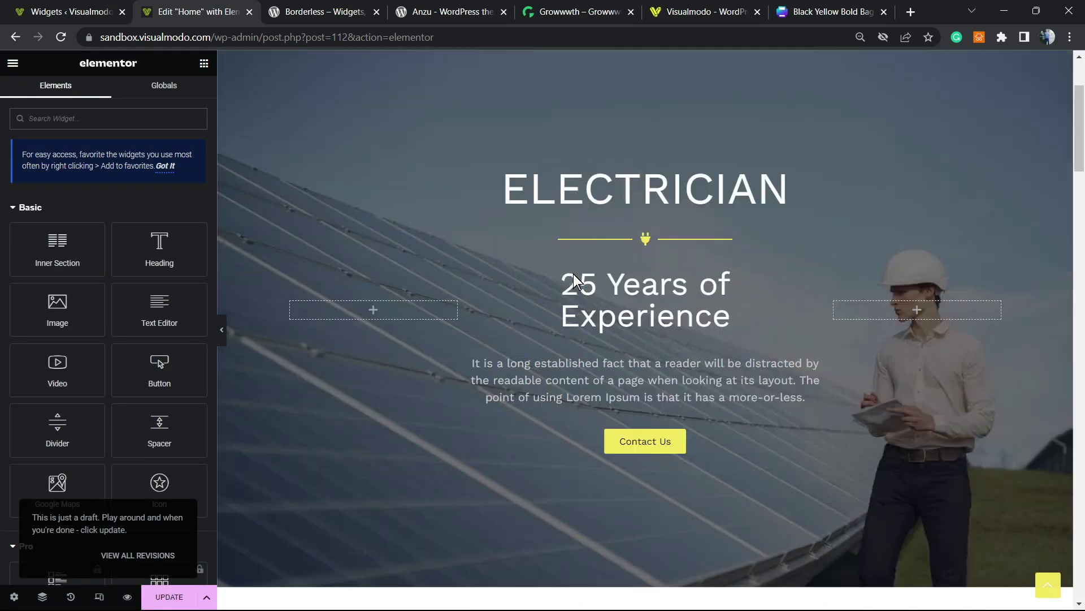
pyautogui.scroll(-9, 574, 280)
pyautogui.scroll(12, 573, 280)
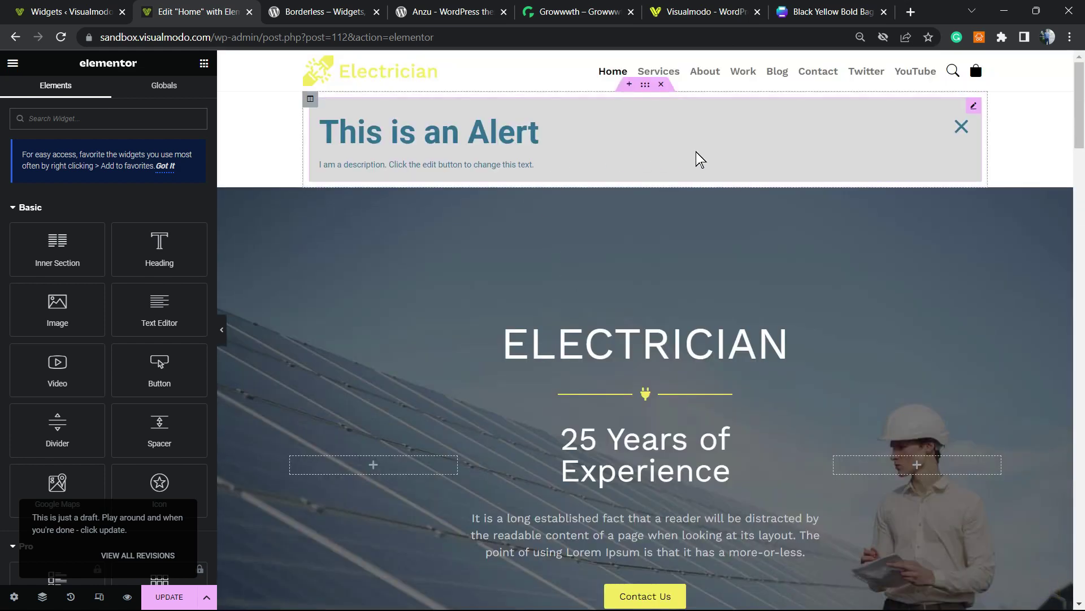
pyautogui.rightClick(666, 130)
pyautogui.click(709, 380)
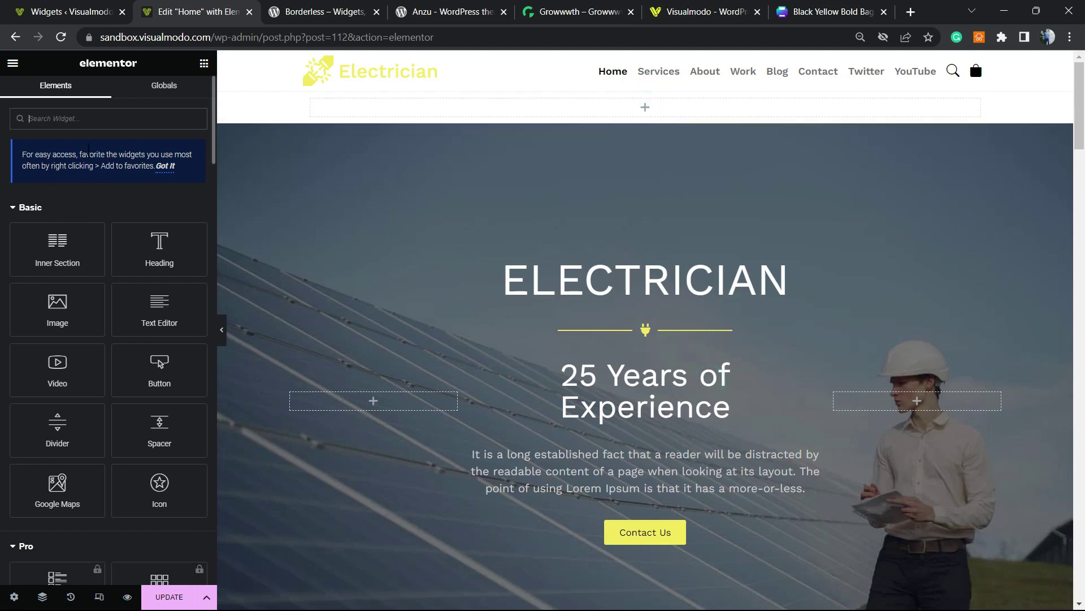
pyautogui.click(83, 113)
# Drop an HTML widget into the empty top section, paste the Canva embed code, and update the page.
pyautogui.write('h')
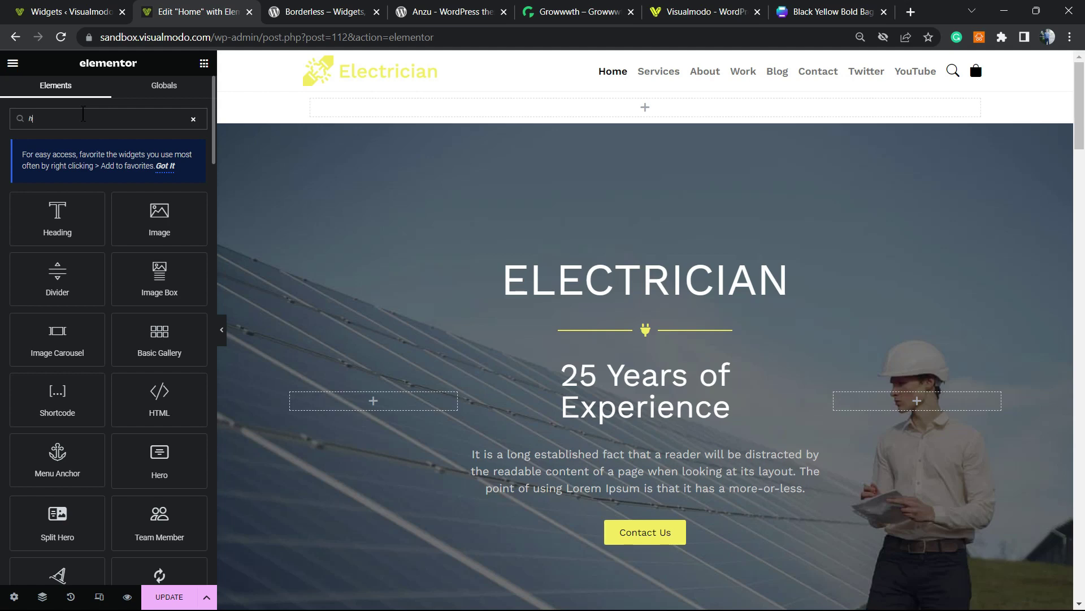
pyautogui.write('tm')
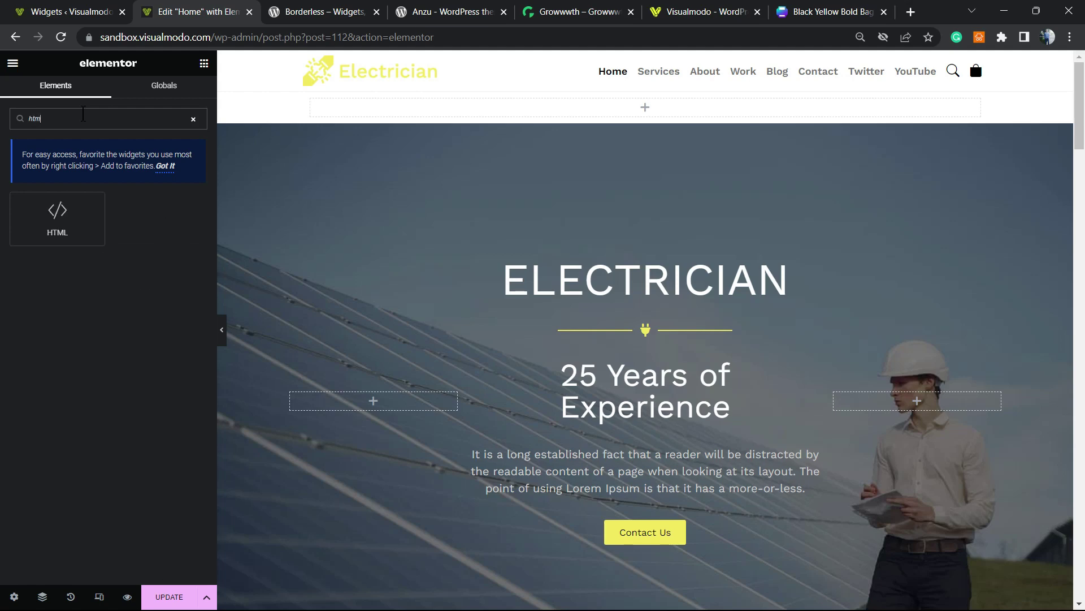
pyautogui.moveTo(41, 223); pyautogui.dragTo(539, 111)
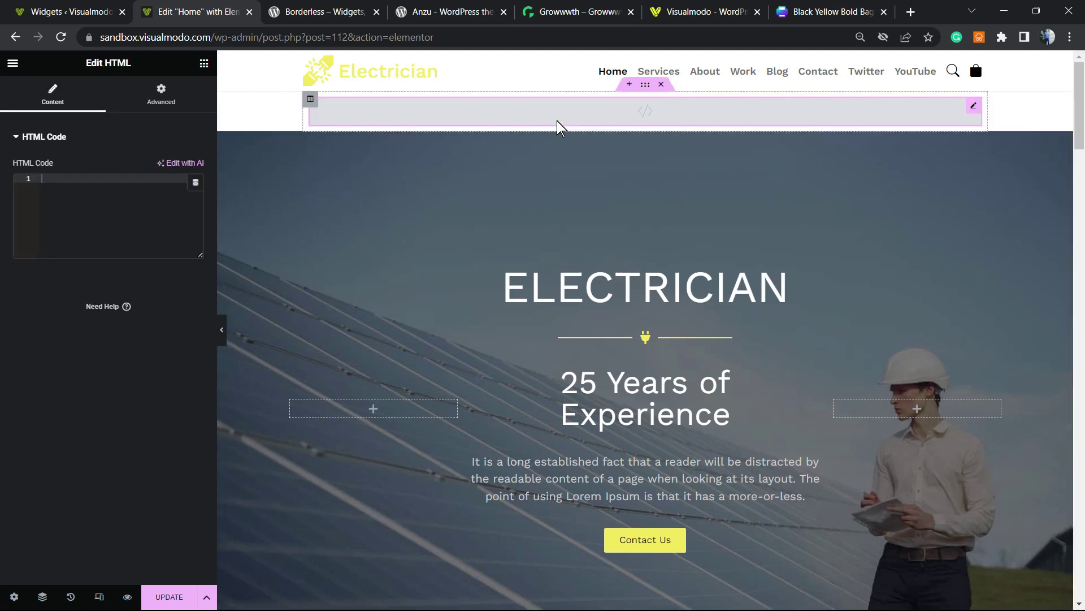
pyautogui.click(77, 174)
pyautogui.hotkey('ctrl', 'v')
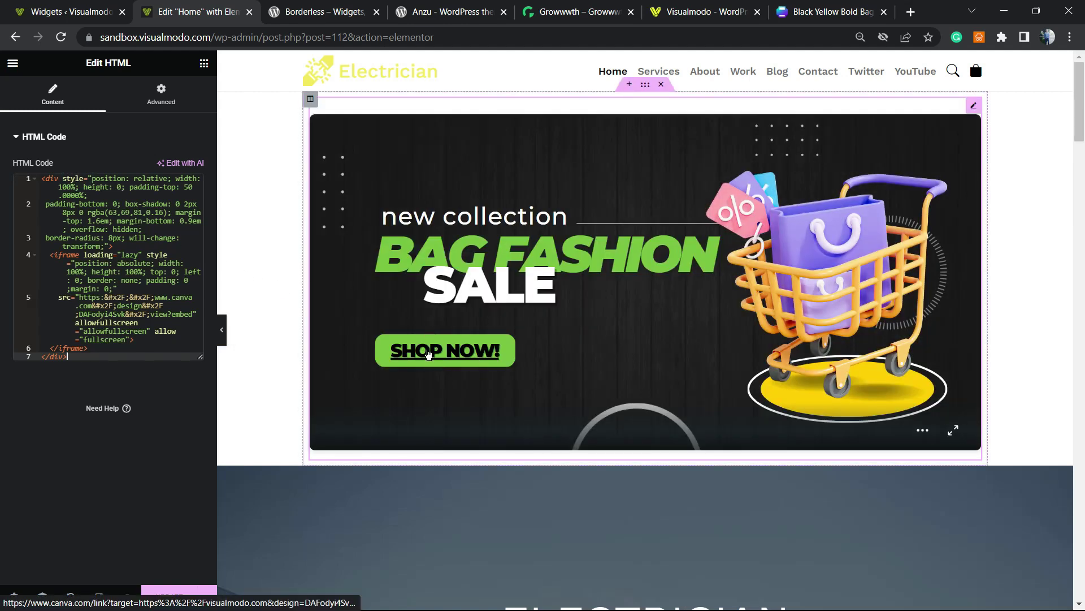
pyautogui.click(168, 591)
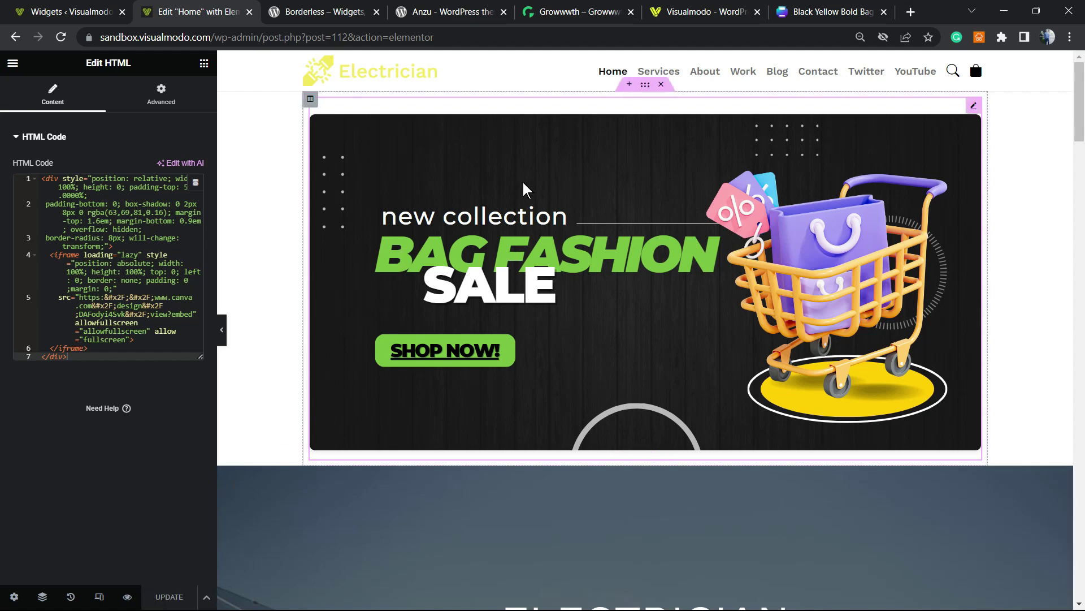
# Switch to the Borderless – Widgets, Elements, Templates and Toolkit plugin page.
pyautogui.click(334, 12)
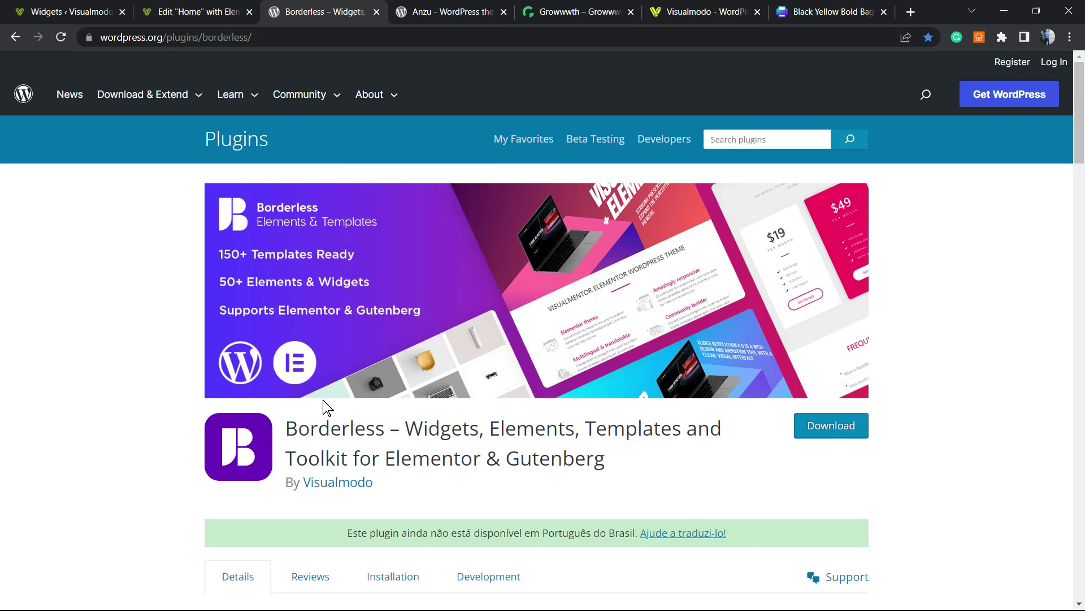
# Highlight words in the Borderless plugin title, view the Anzu theme page, then switch to Growwwth.
pyautogui.doubleClick(328, 424)
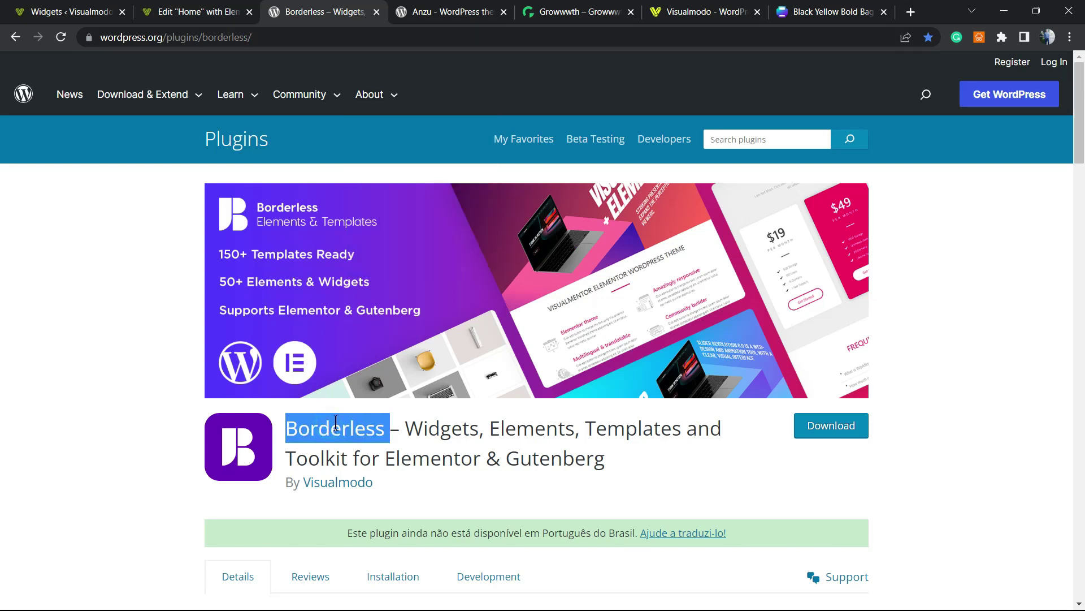
pyautogui.doubleClick(419, 430)
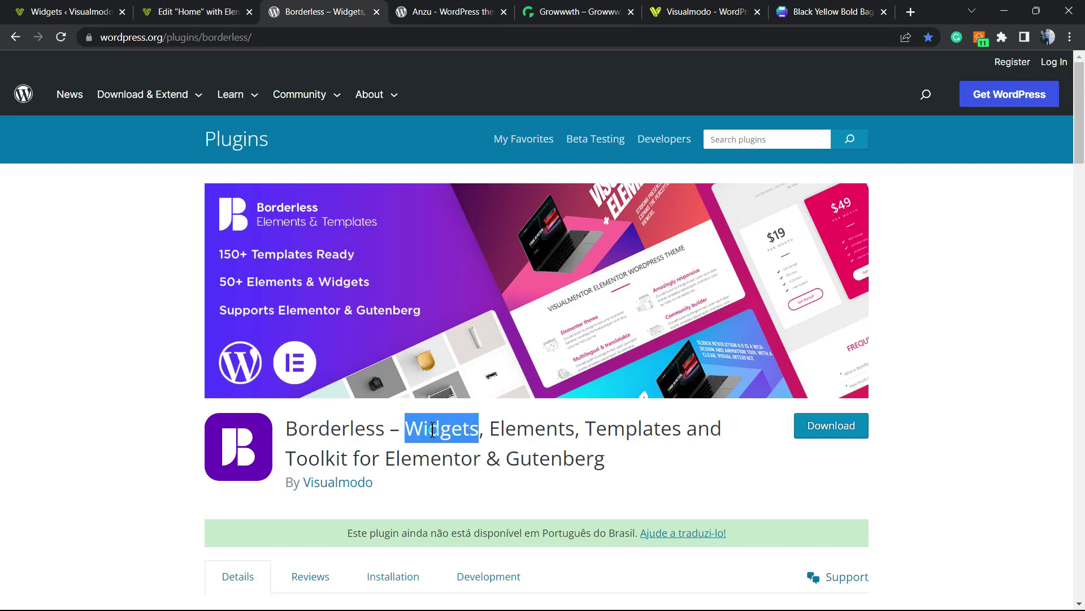
pyautogui.doubleClick(497, 428)
pyautogui.doubleClick(586, 428)
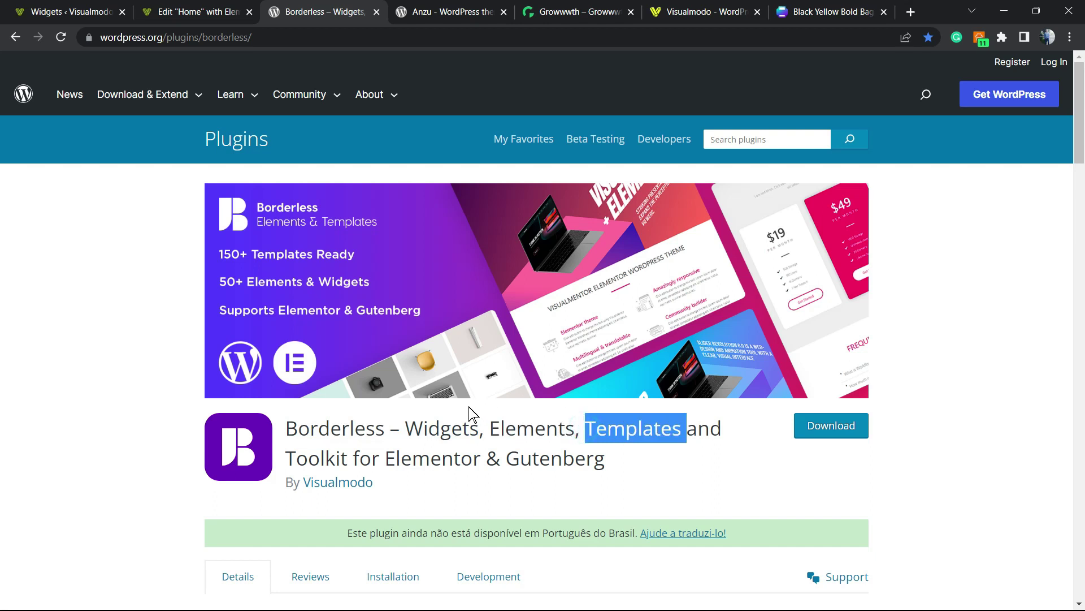
pyautogui.click(444, 8)
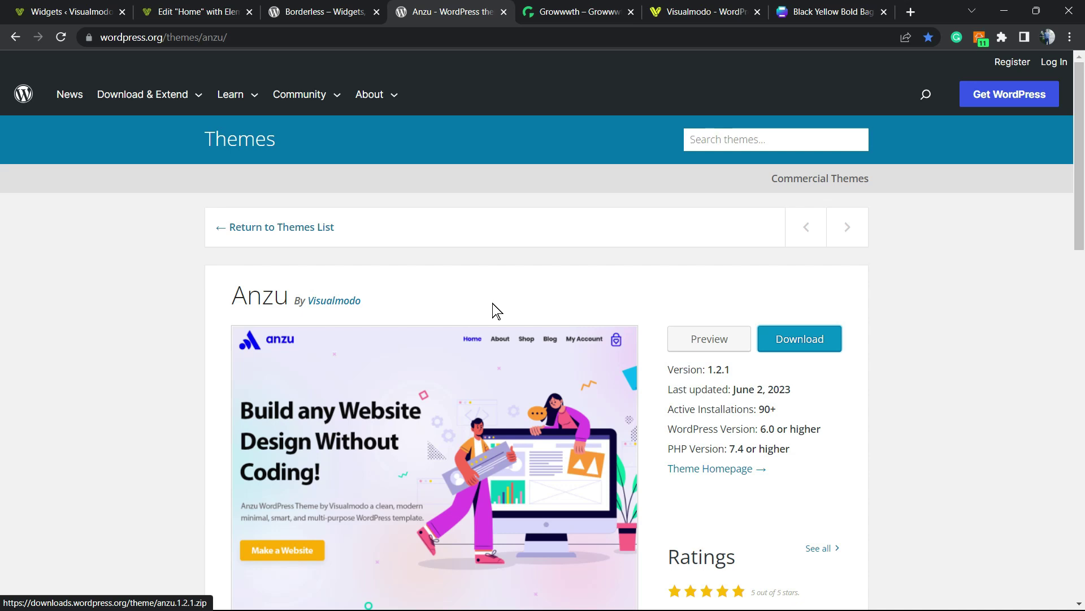
pyautogui.hotkey('ctrl', 'Tab')
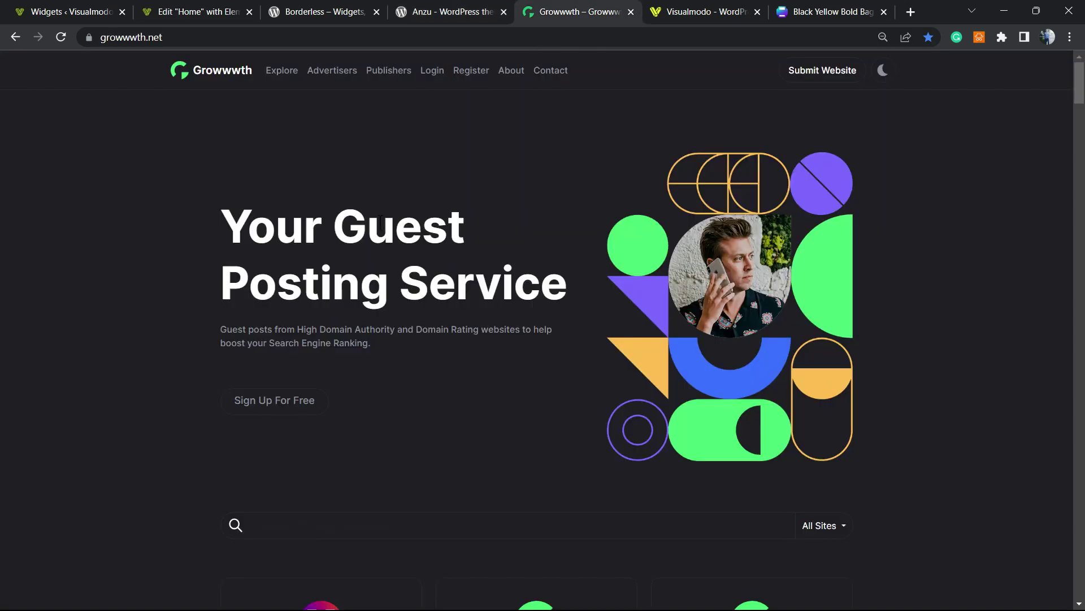
# Scroll through Growwwth's guest-posting site cards, then switch to the Visualmodo homepage tab.
pyautogui.scroll(-10, 315, 258)
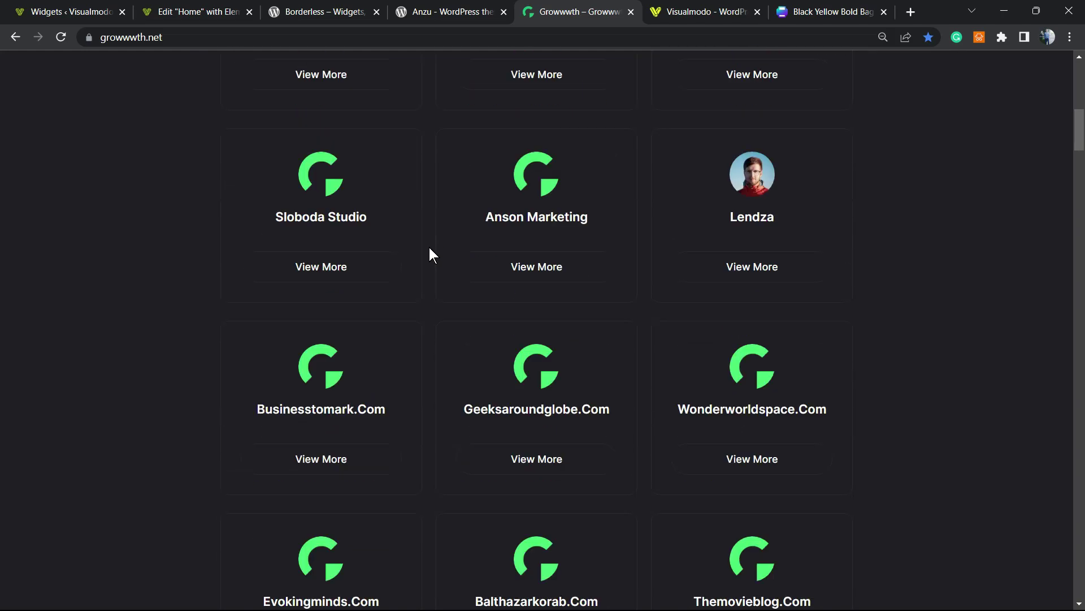
pyautogui.scroll(-20, 428, 249)
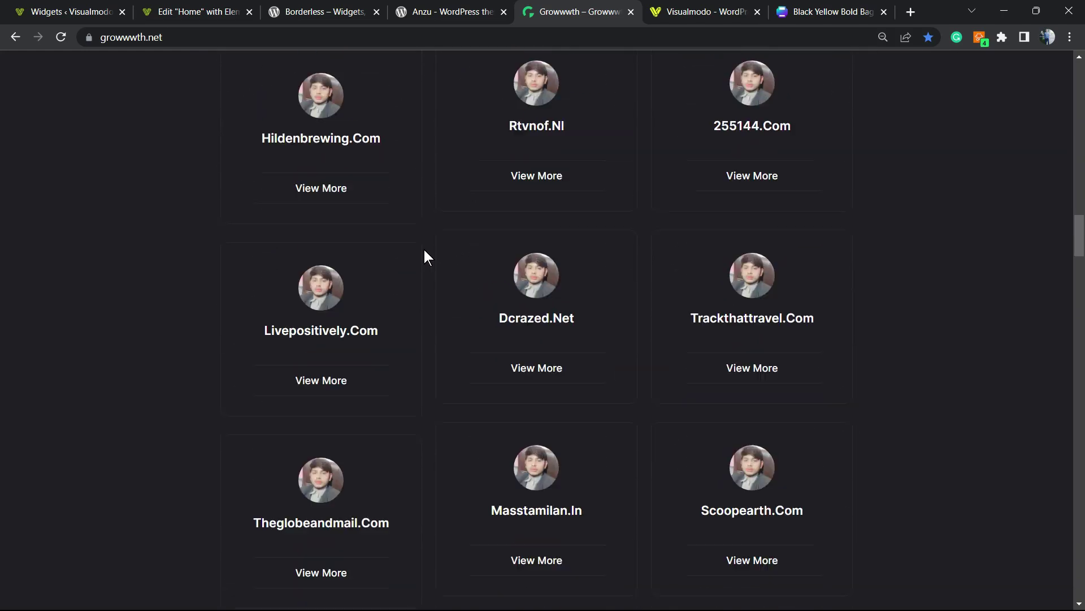
pyautogui.scroll(-15, 425, 250)
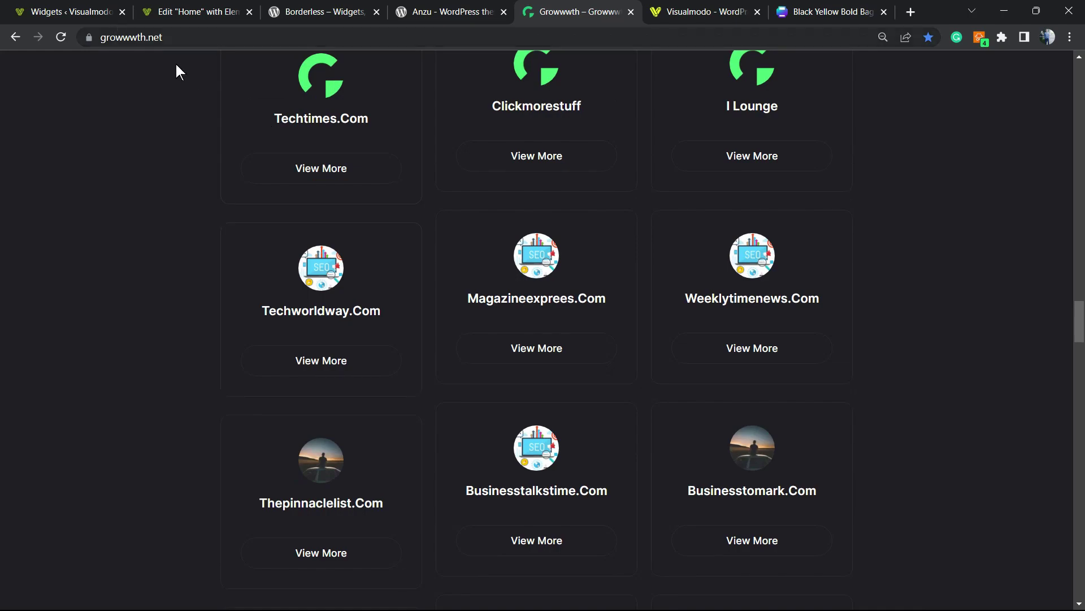
pyautogui.click(706, 11)
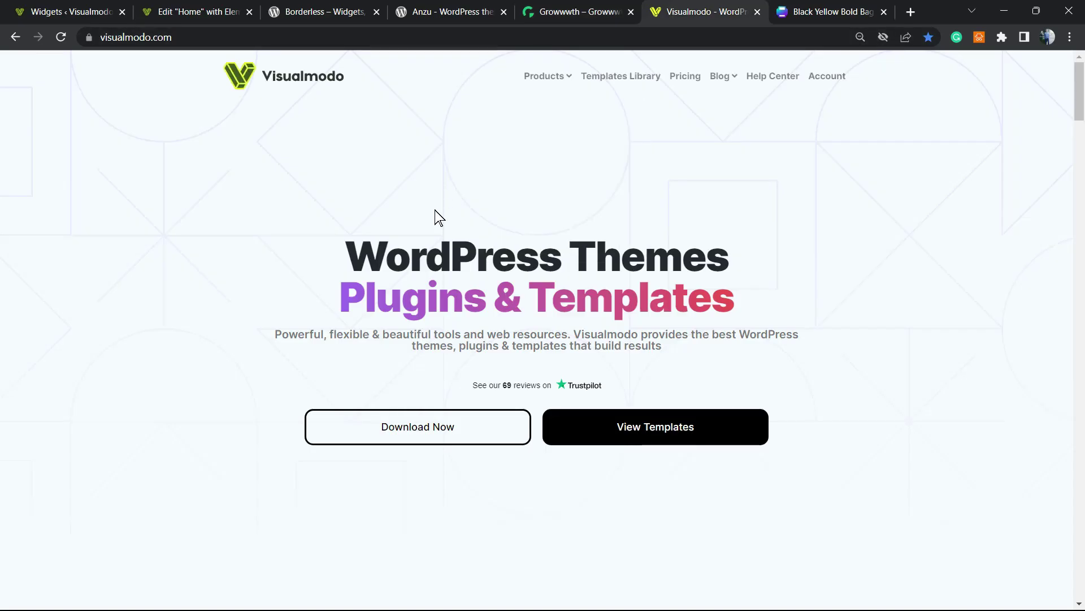
# Zoom the page in and open Visualmodo's Templates Library.
pyautogui.hotkey('ctrl', '+')
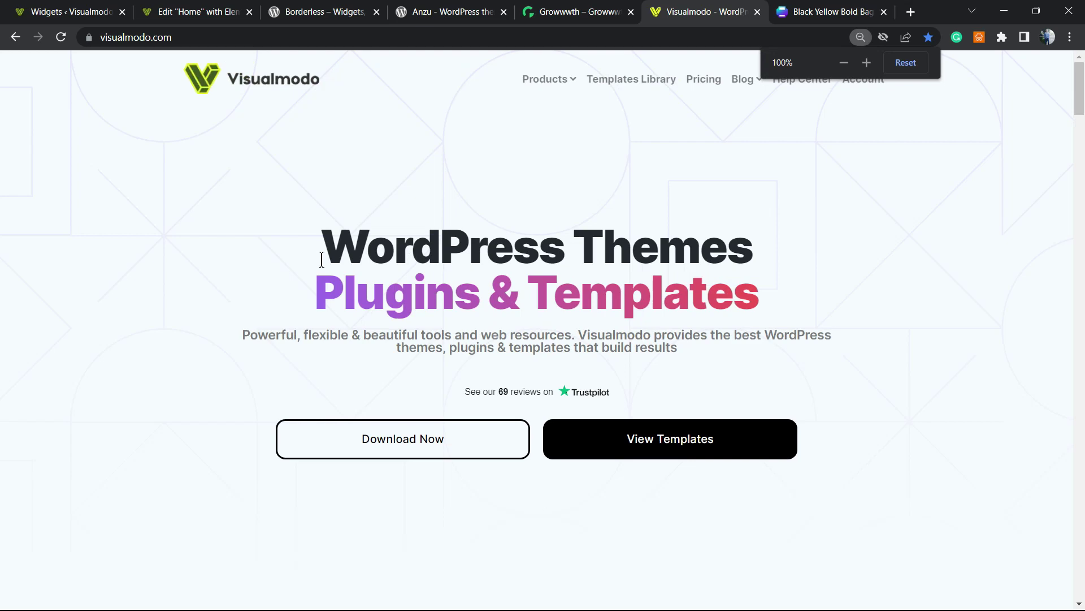
pyautogui.click(636, 84)
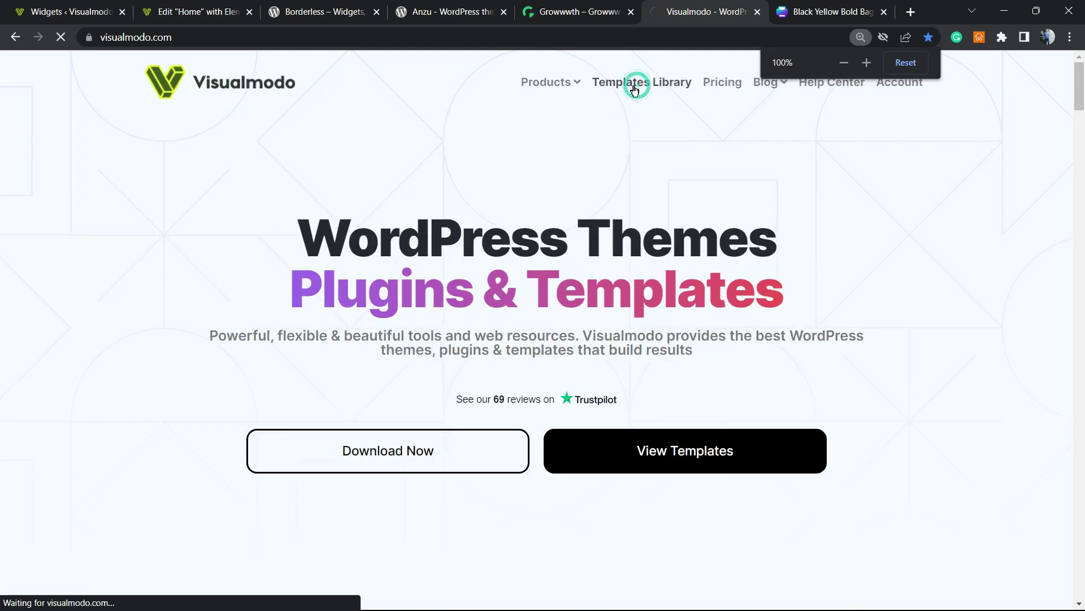
pyautogui.scroll(-8, 490, 310)
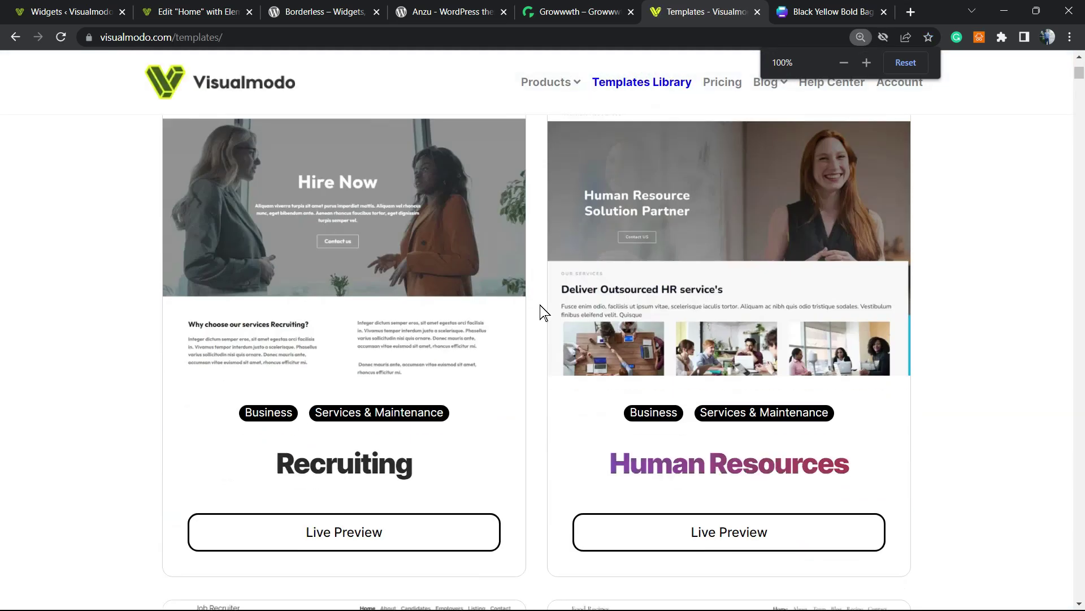
pyautogui.scroll(-10, 537, 318)
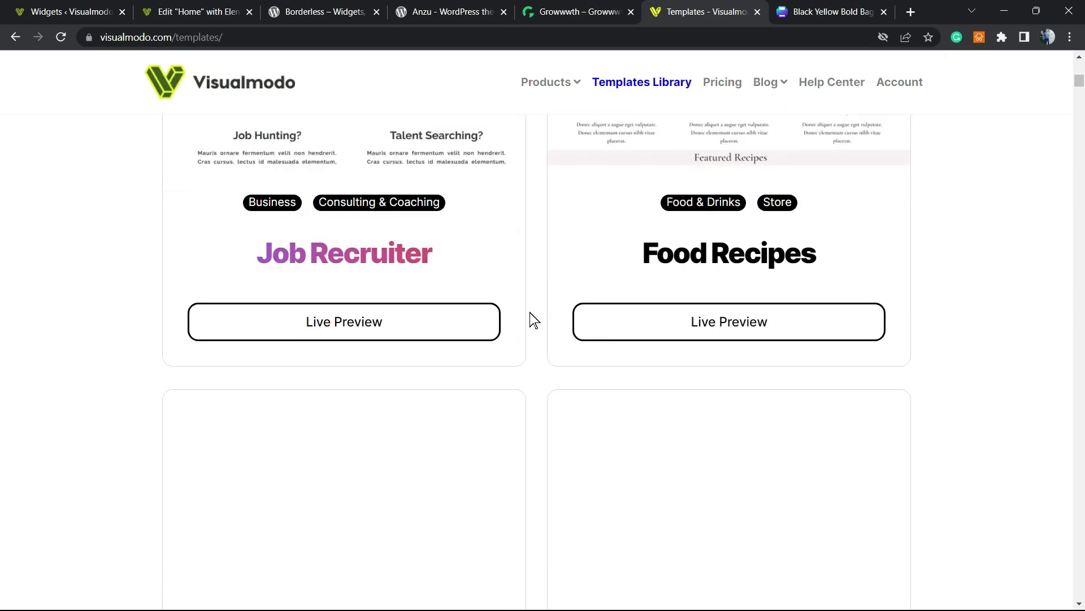
pyautogui.scroll(-5, 534, 320)
pyautogui.scroll(-8, 531, 319)
# Browse down the template cards, such as Photo Studio and Law 2.
pyautogui.scroll(-12, 527, 317)
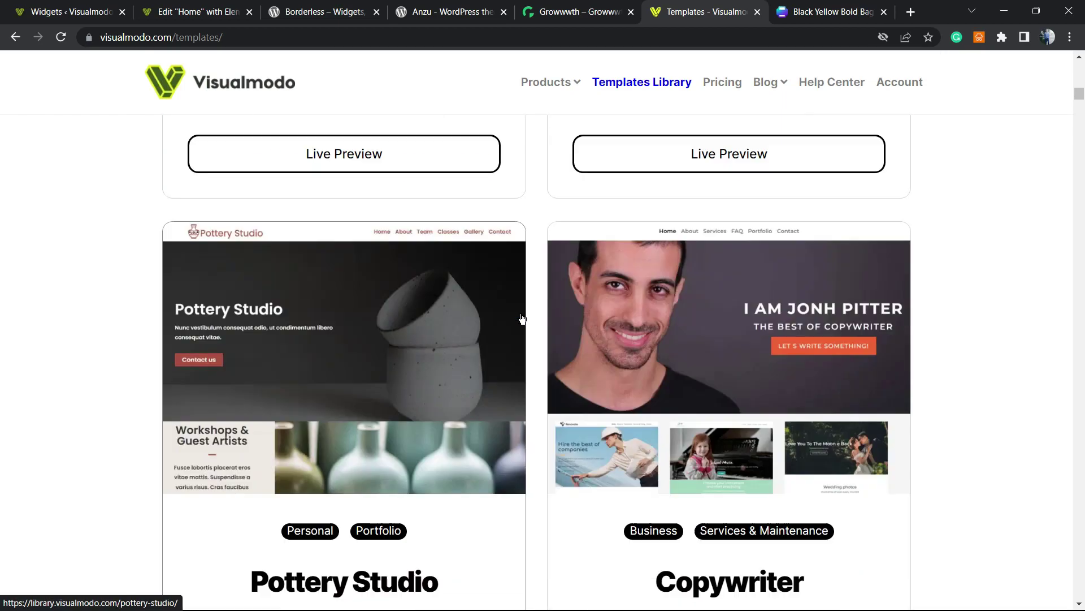
pyautogui.scroll(-12, 520, 320)
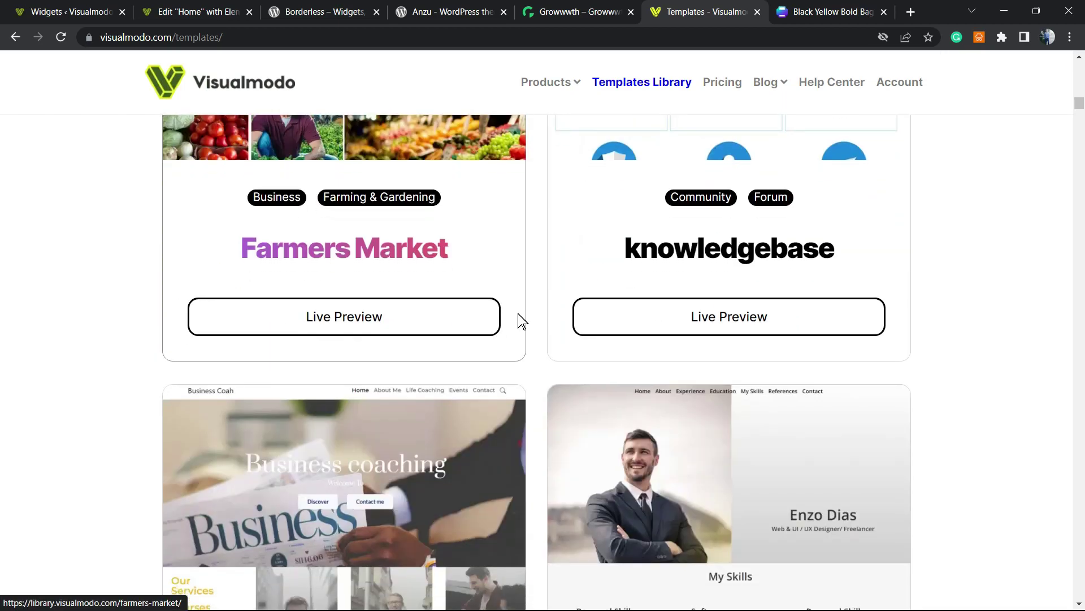
pyautogui.scroll(-20, 526, 319)
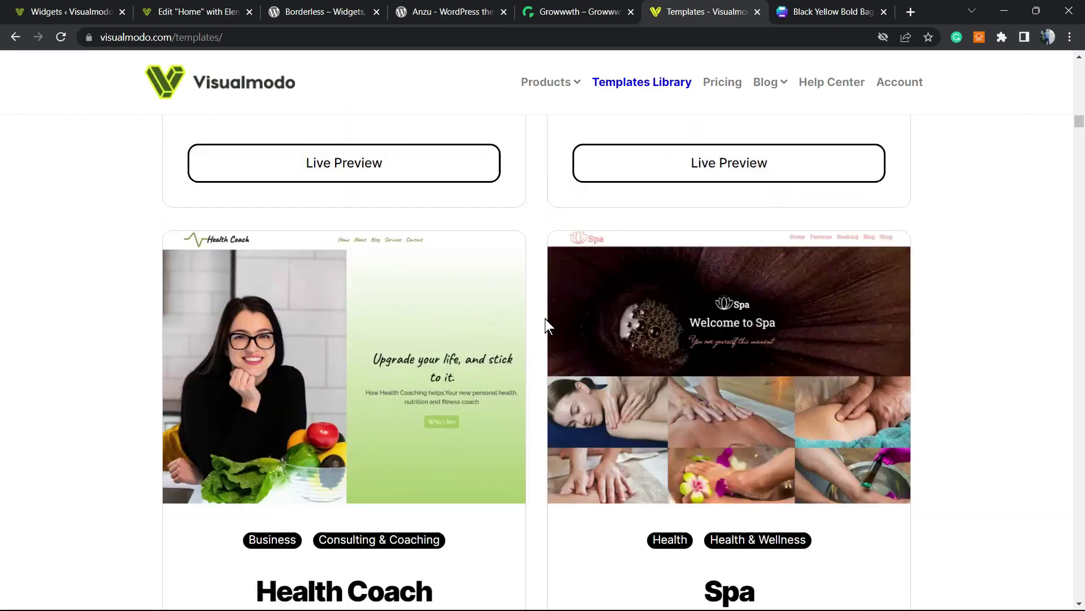
pyautogui.scroll(-15, 545, 318)
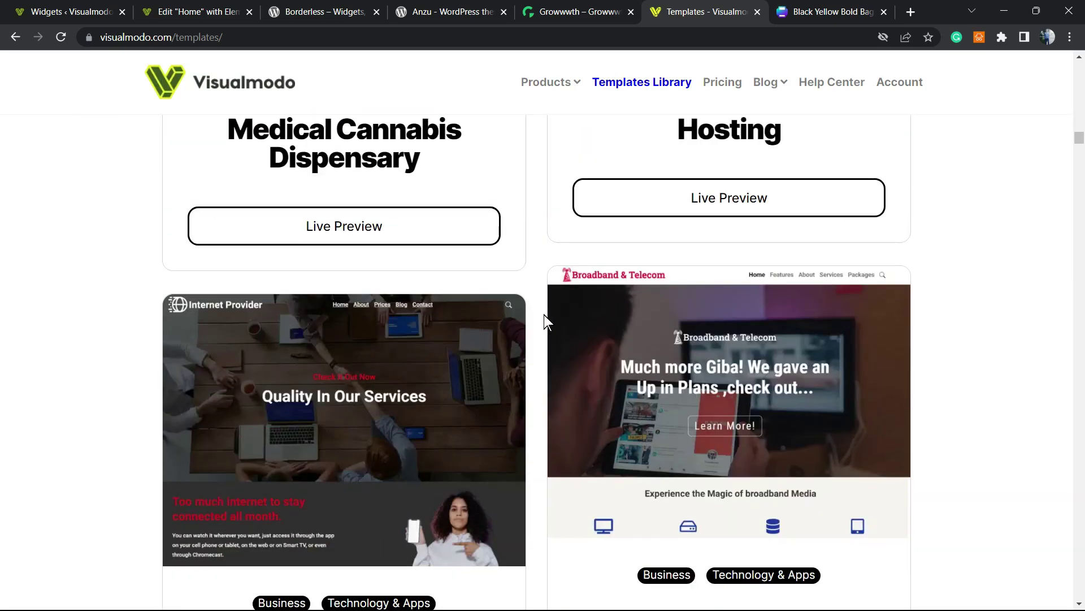
pyautogui.scroll(-5, 544, 314)
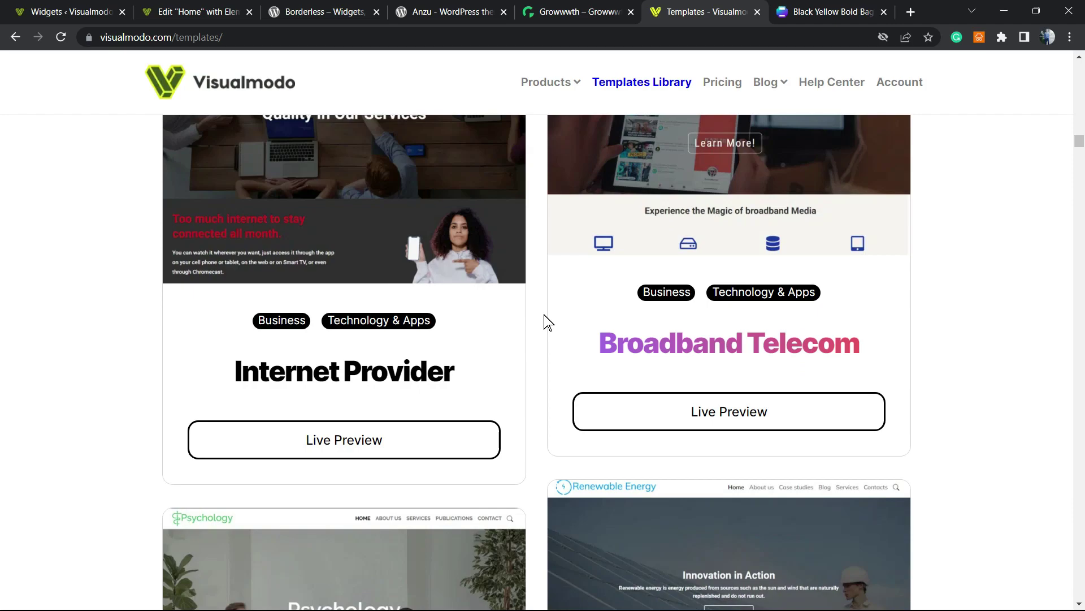
pyautogui.scroll(-14, 544, 319)
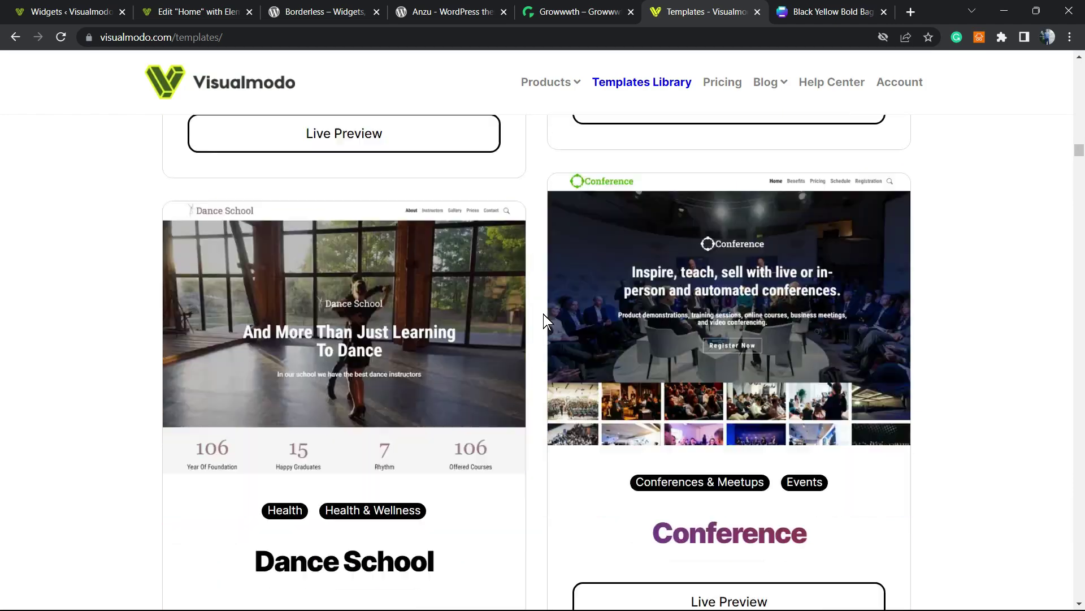
pyautogui.scroll(-20, 543, 313)
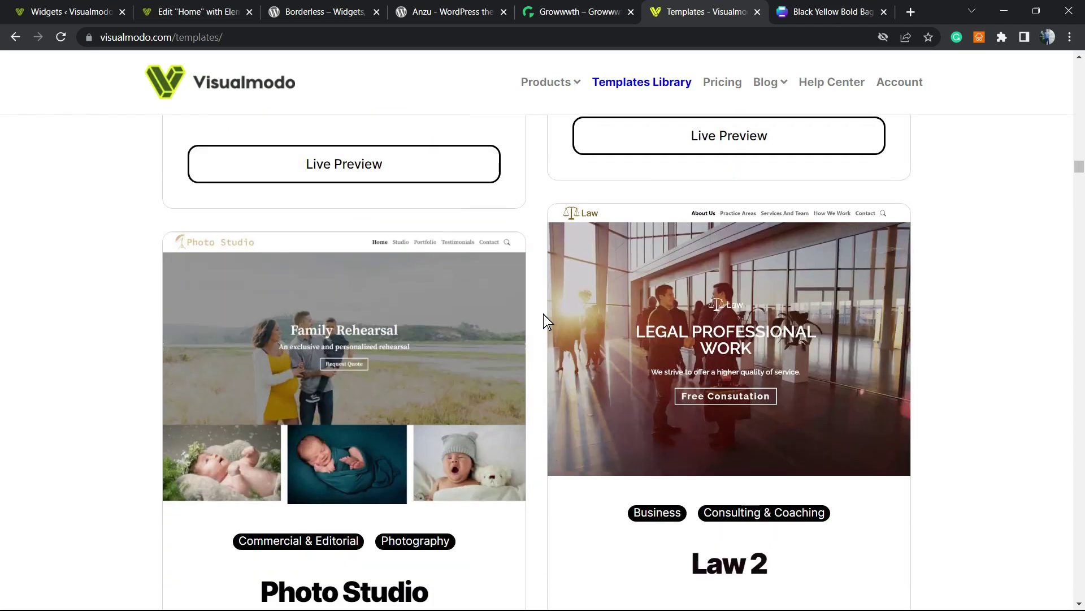